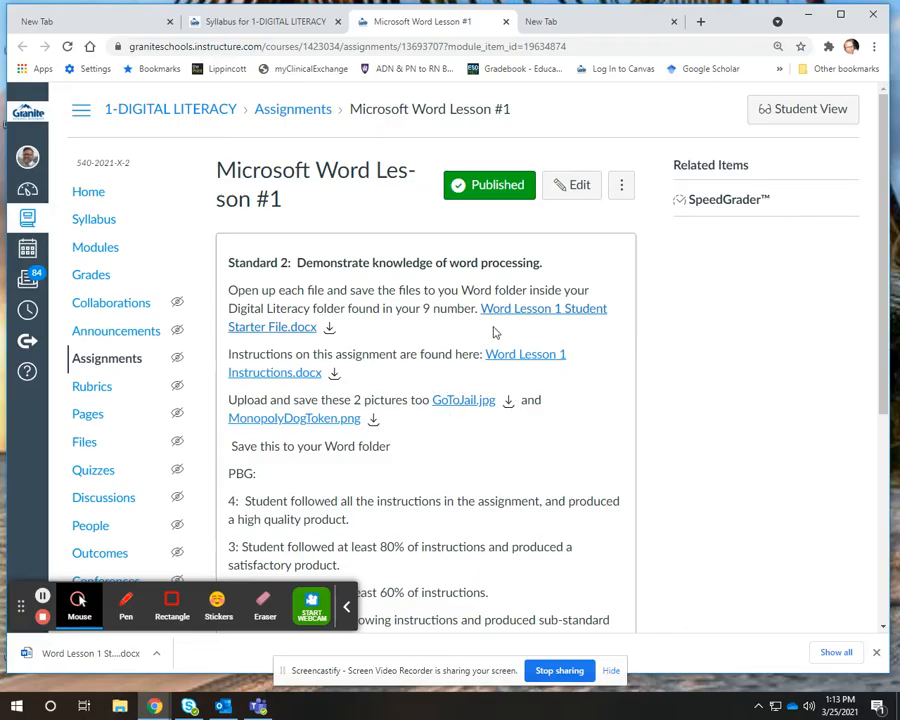
# Download the Word Lesson 1 Student Starter File and open it in Word
pyautogui.click(331, 336)
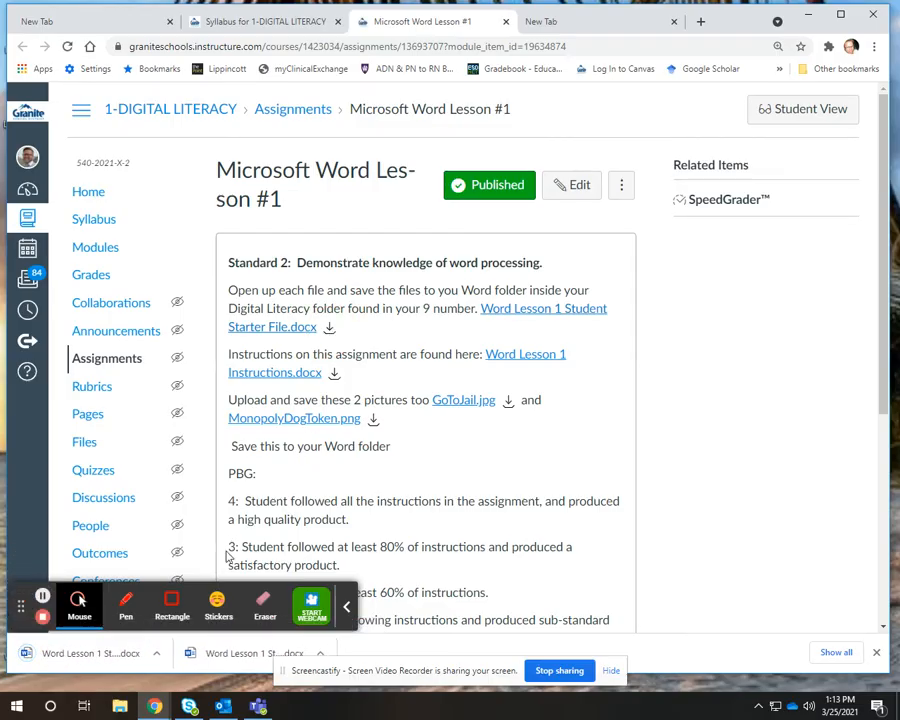
pyautogui.click(238, 656)
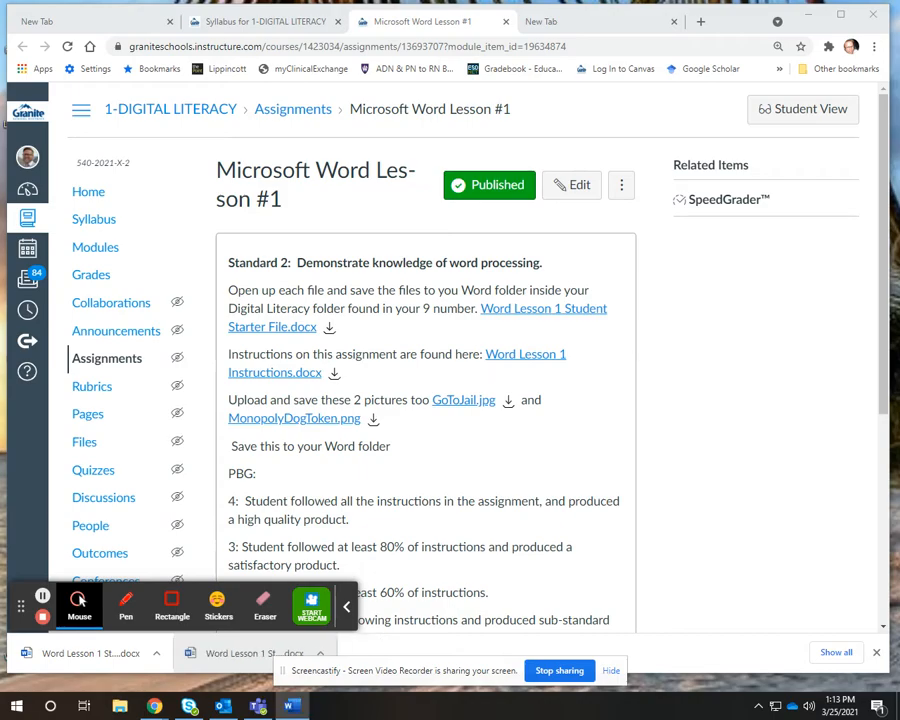
pyautogui.moveTo(899, 22); pyautogui.dragTo(602, 27)
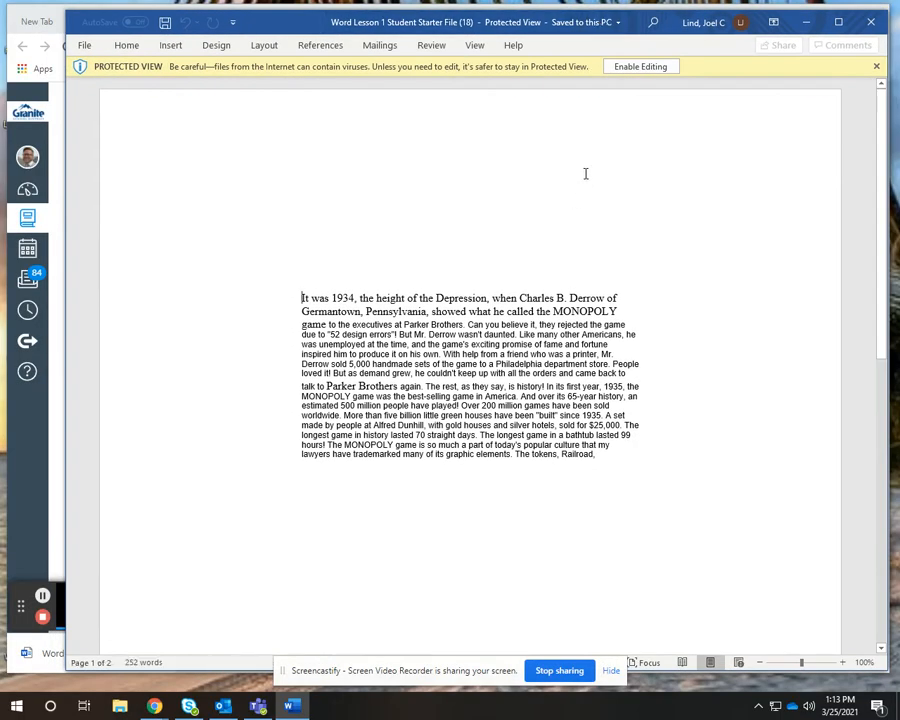
# Enable editing of the document and keep the Home ribbon pinned open
pyautogui.click(640, 67)
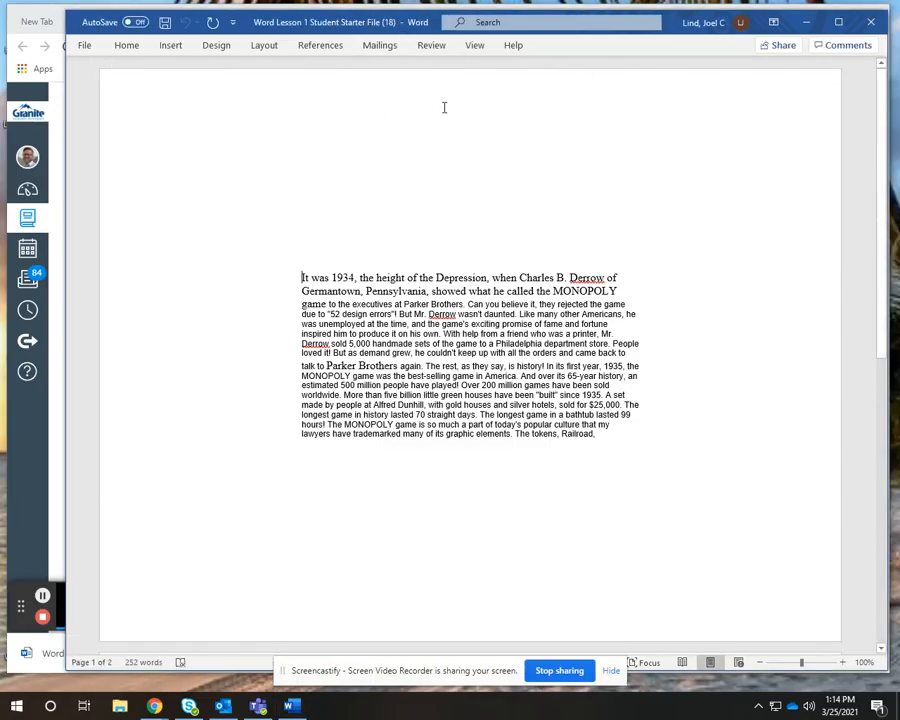
pyautogui.click(127, 46)
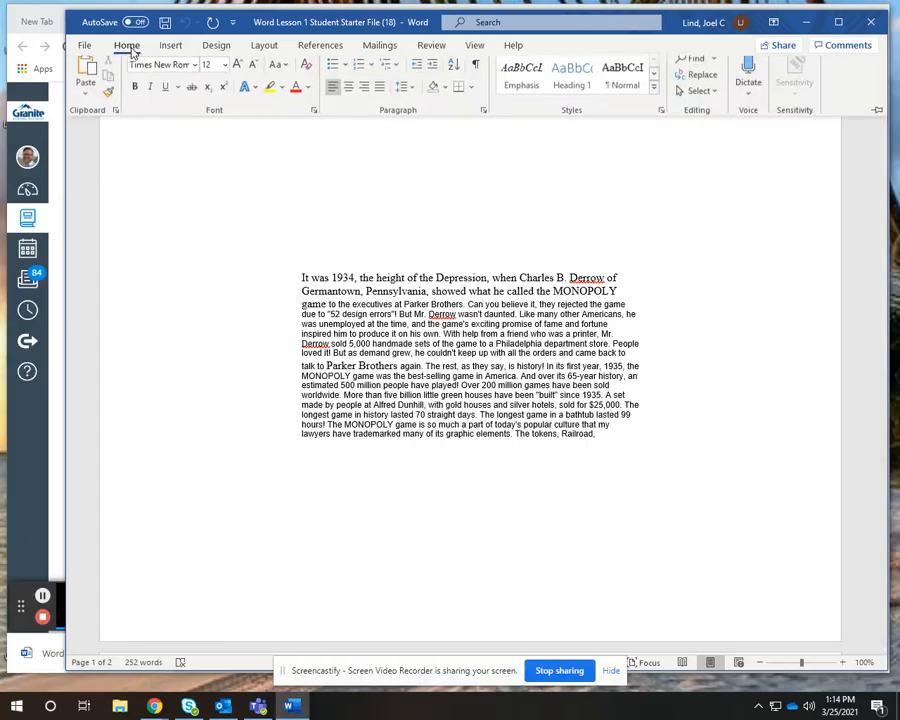
pyautogui.click(877, 117)
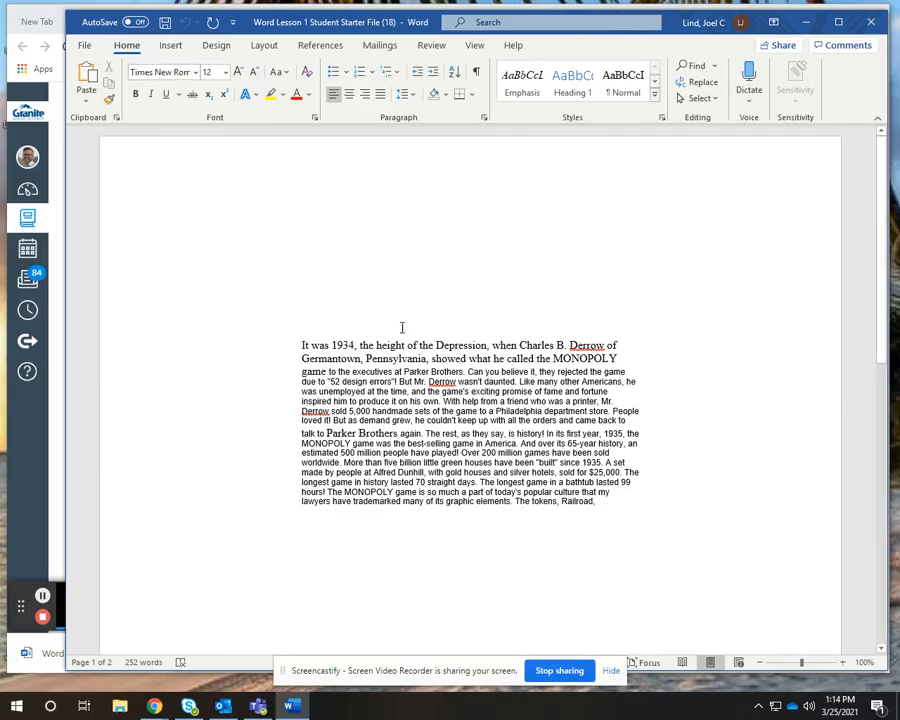
# Add a centered title line reading "The Game Monopoly" above the first paragraph, separated by a blank line
pyautogui.click(301, 344)
pyautogui.press('Return')
pyautogui.press('Return')
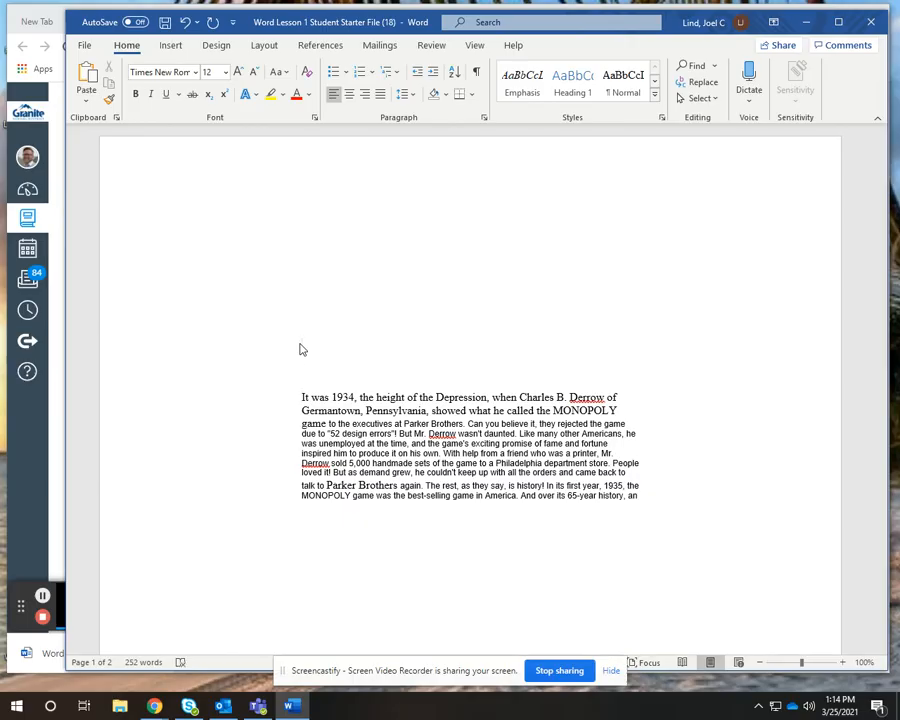
pyautogui.click(349, 94)
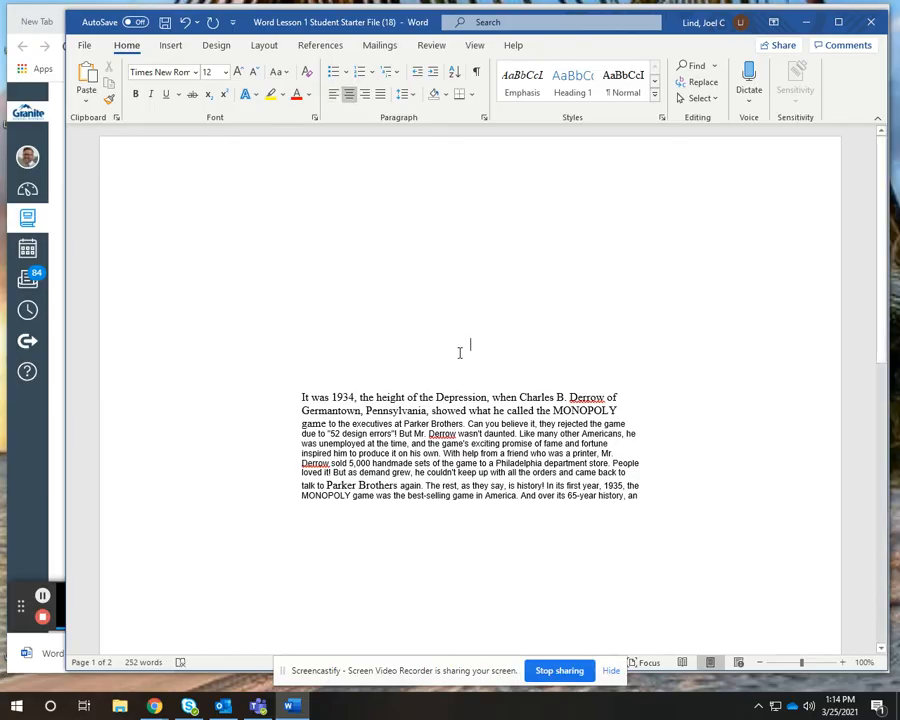
pyautogui.write('The Game Mono')
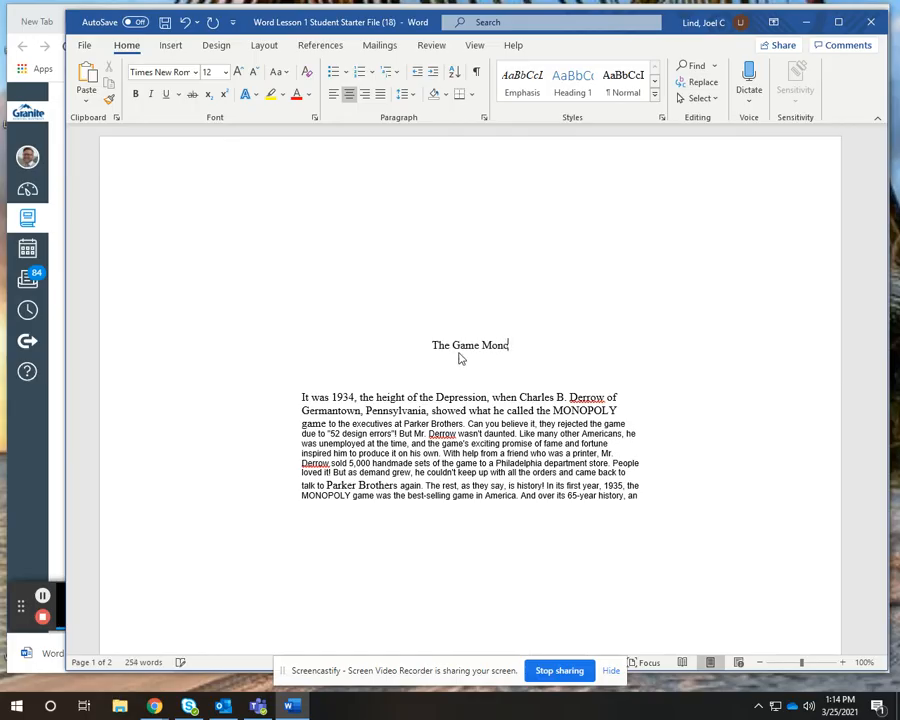
pyautogui.write('poly')
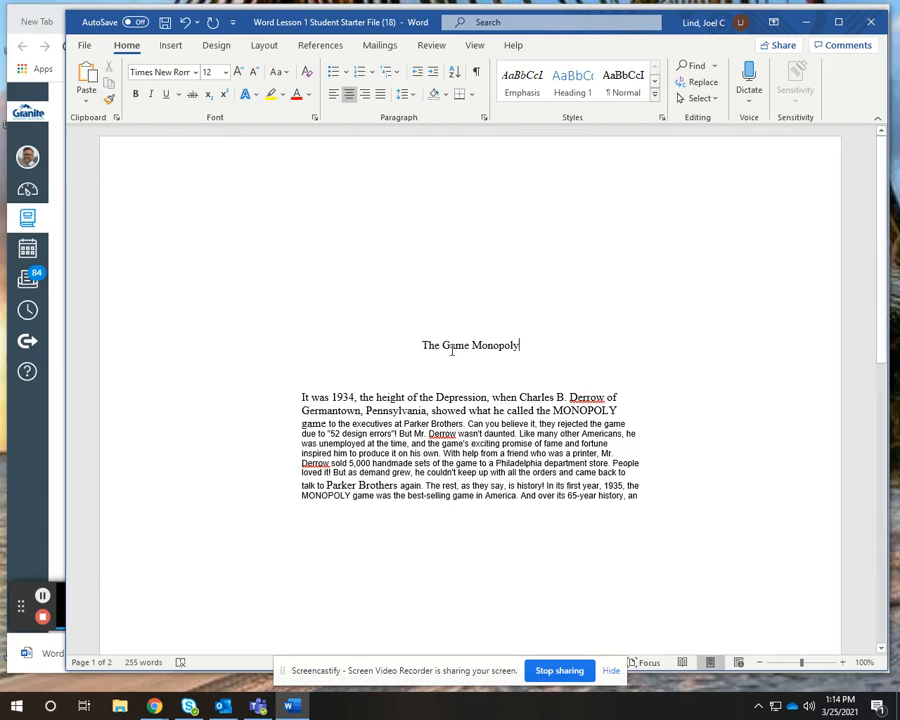
# Set the title "The Game Monopoly" to font size 20
pyautogui.moveTo(519, 346); pyautogui.dragTo(424, 351)
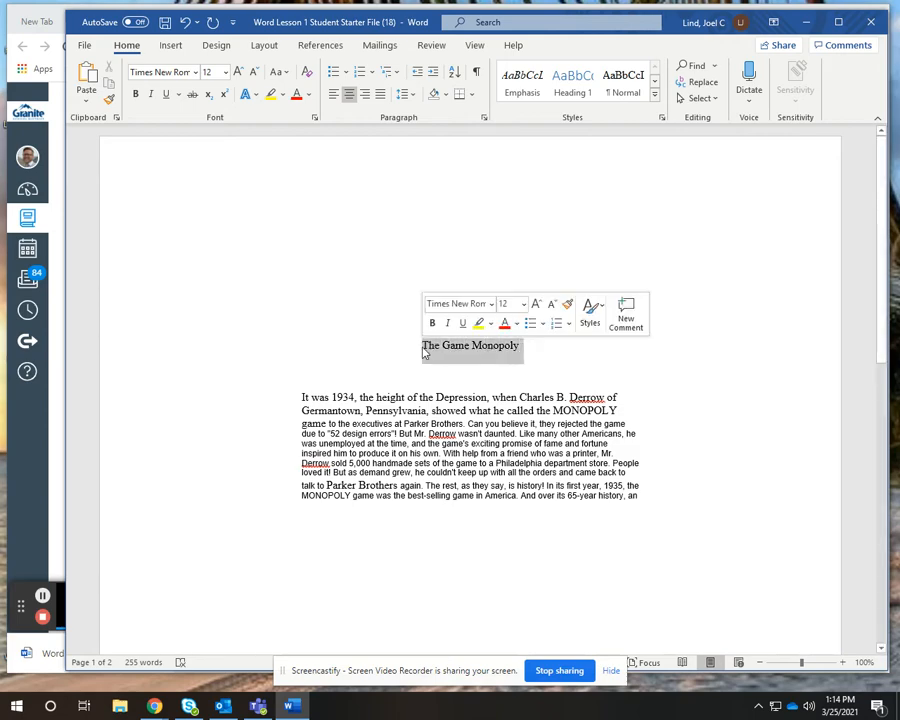
pyautogui.click(227, 73)
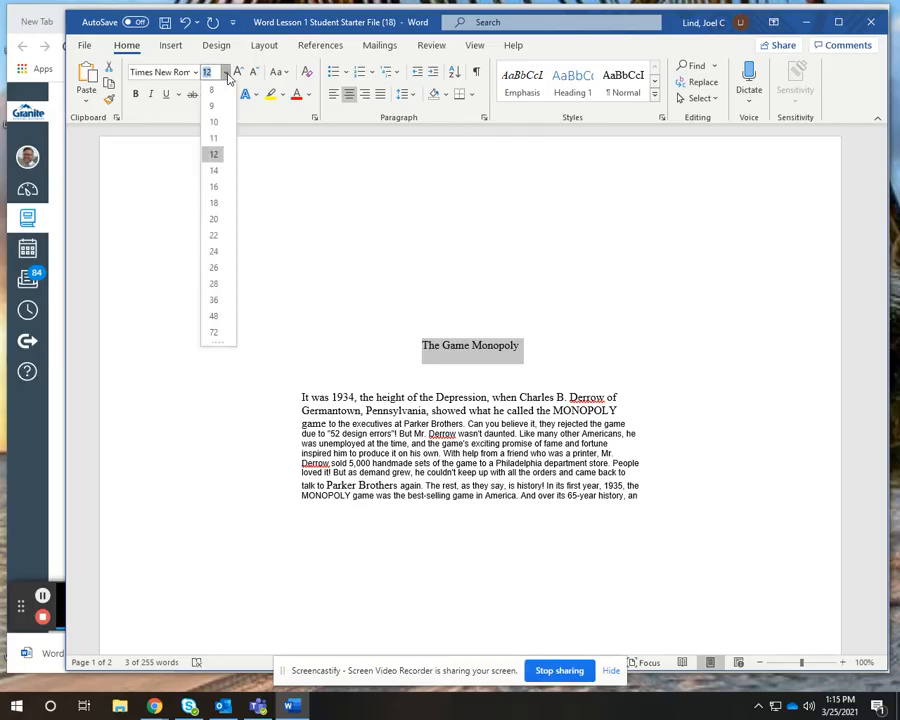
pyautogui.click(215, 221)
pyautogui.click(462, 368)
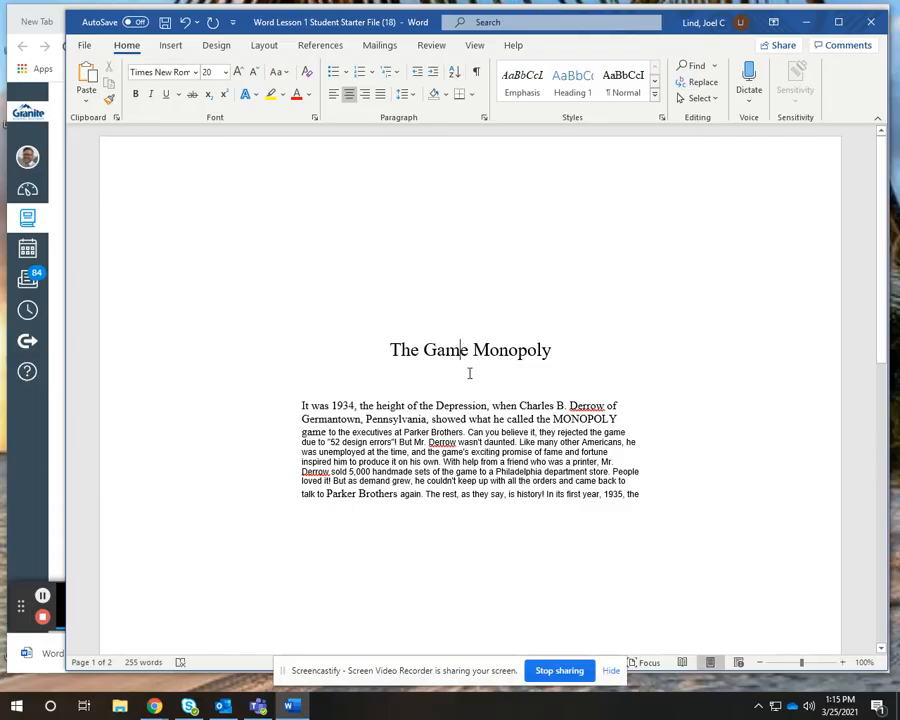
# Set the page orientation to Portrait and the margins to Normal, 1 inch on all sides
pyautogui.click(566, 350)
pyautogui.scroll(-2, 500, 370)
pyautogui.scroll(1, 469, 374)
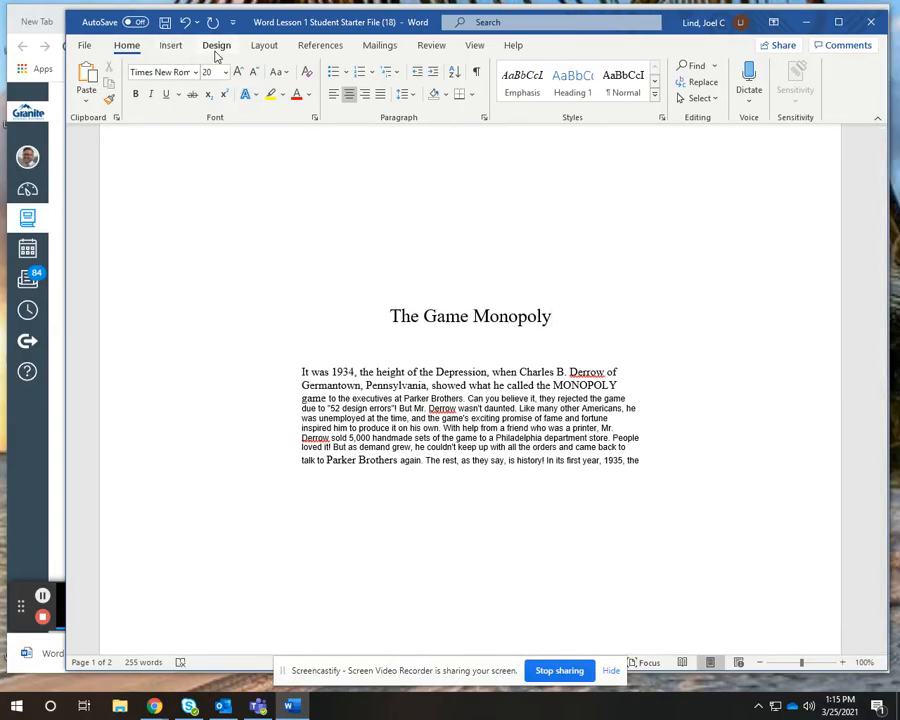
pyautogui.click(264, 45)
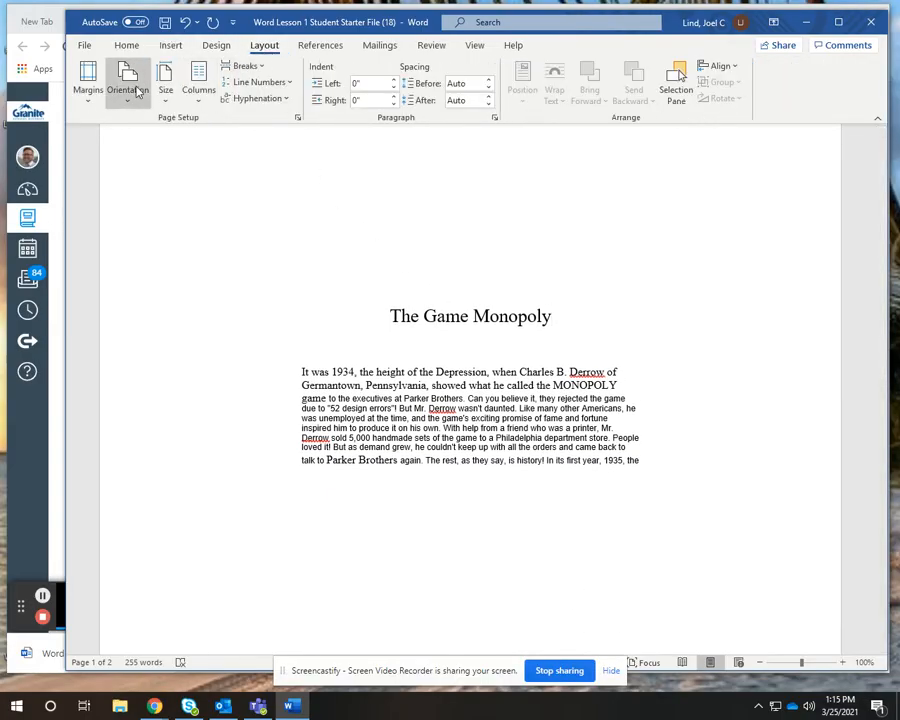
pyautogui.click(138, 91)
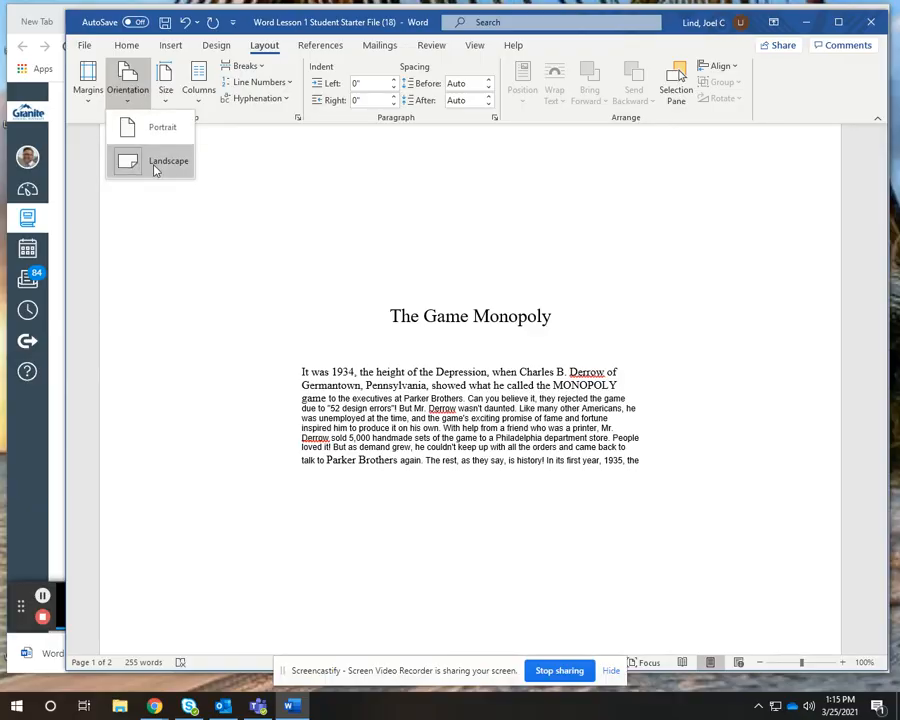
pyautogui.click(164, 129)
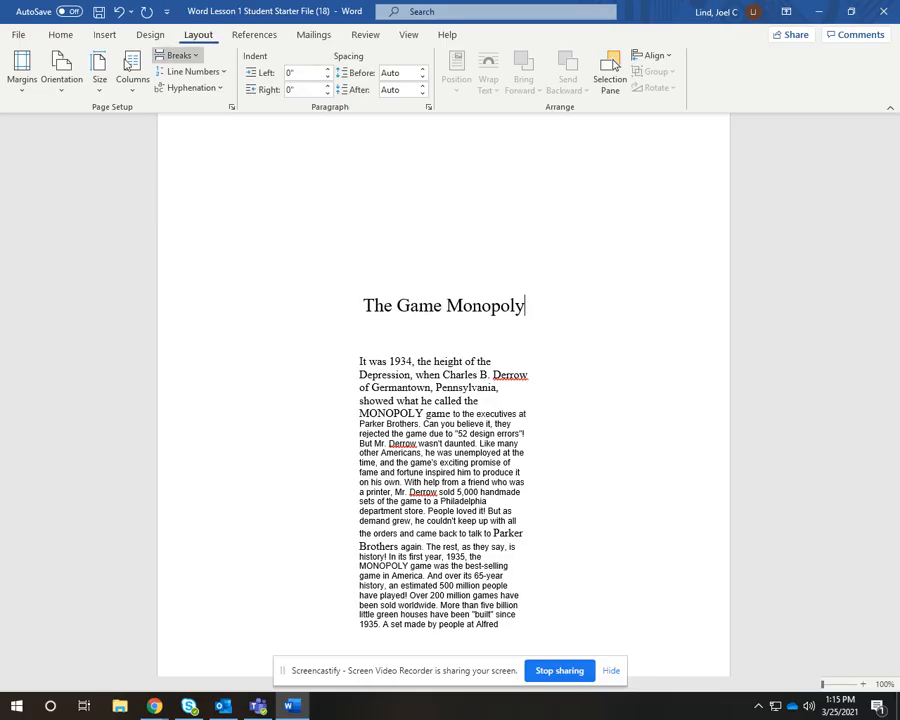
pyautogui.click(70, 76)
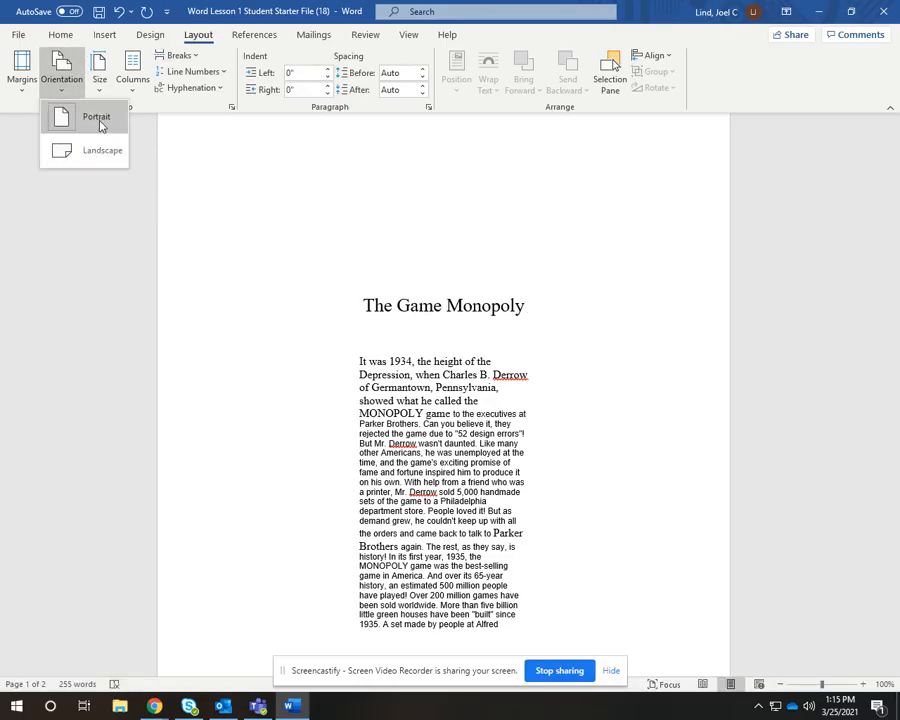
pyautogui.click(251, 213)
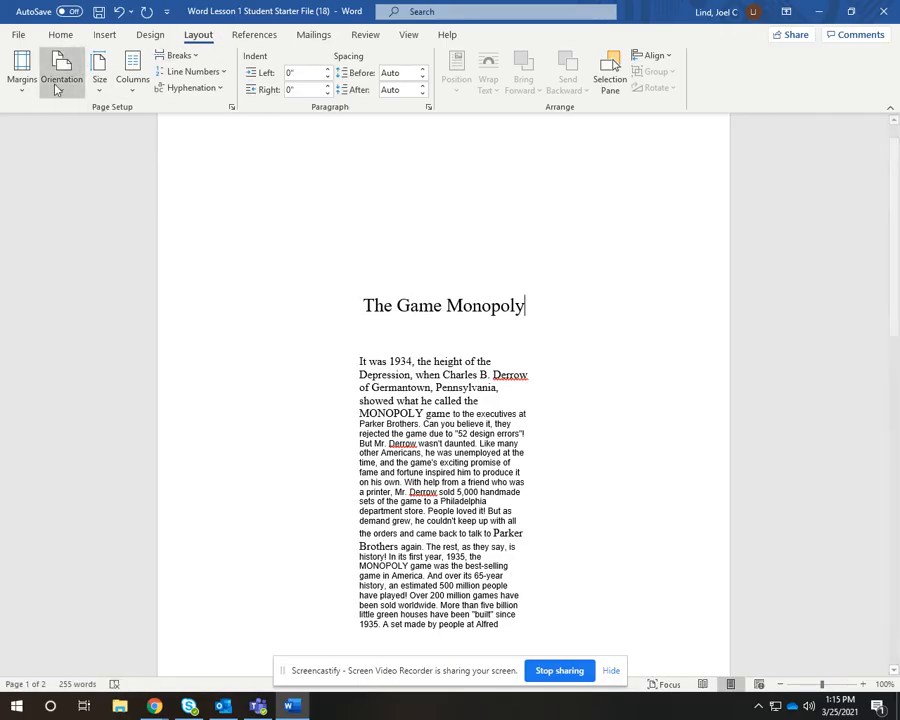
pyautogui.click(22, 76)
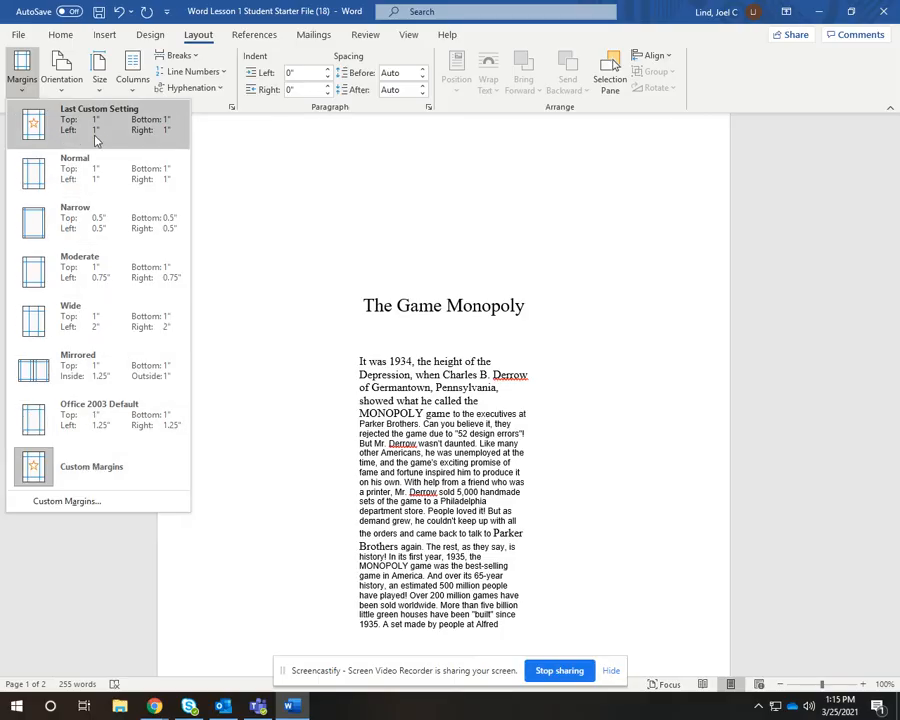
pyautogui.click(62, 174)
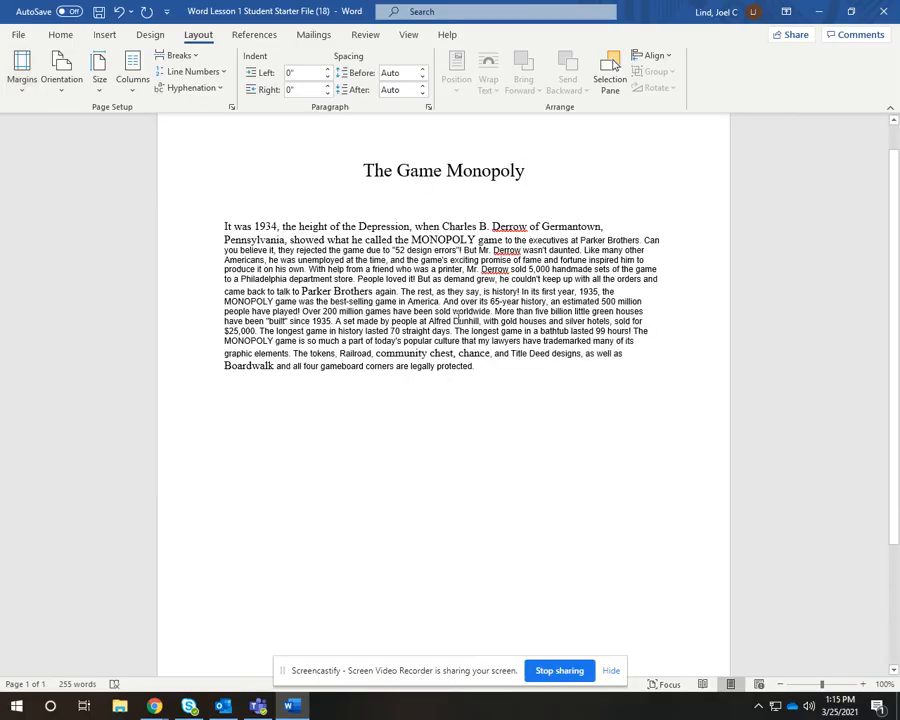
# Set the line spacing of the whole body paragraph to 2.0
pyautogui.scroll(1, 523, 281)
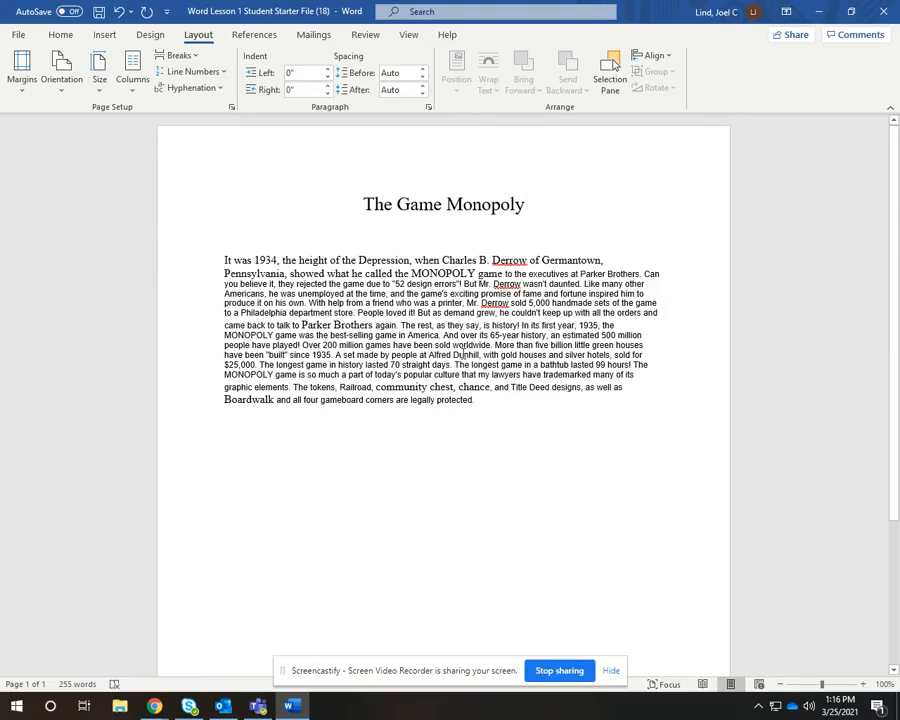
pyautogui.moveTo(478, 406); pyautogui.dragTo(230, 261)
pyautogui.click(70, 40)
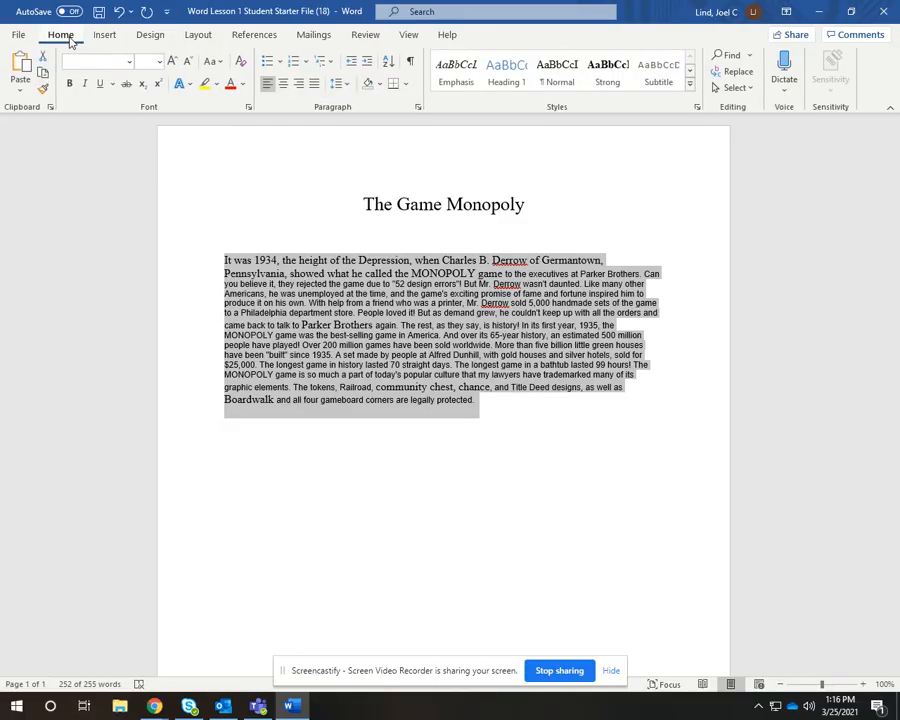
pyautogui.click(349, 86)
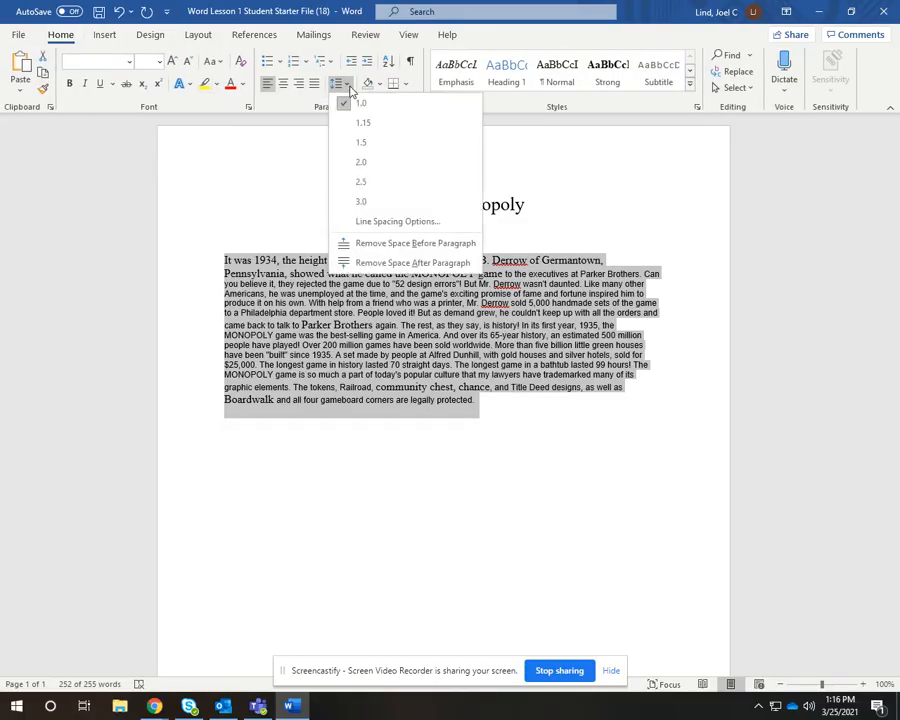
pyautogui.click(354, 165)
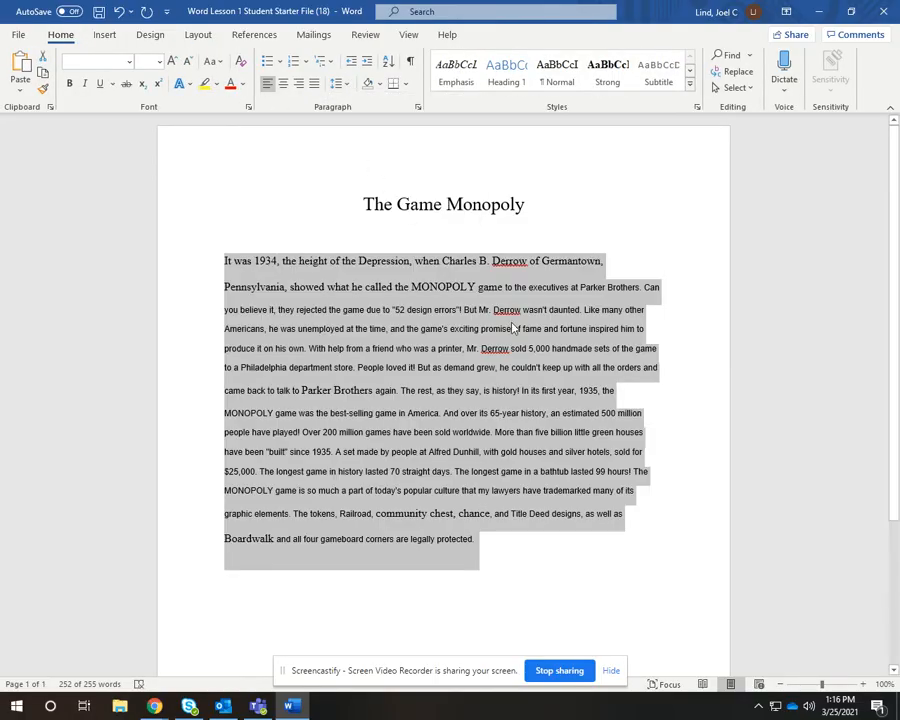
pyautogui.click(526, 355)
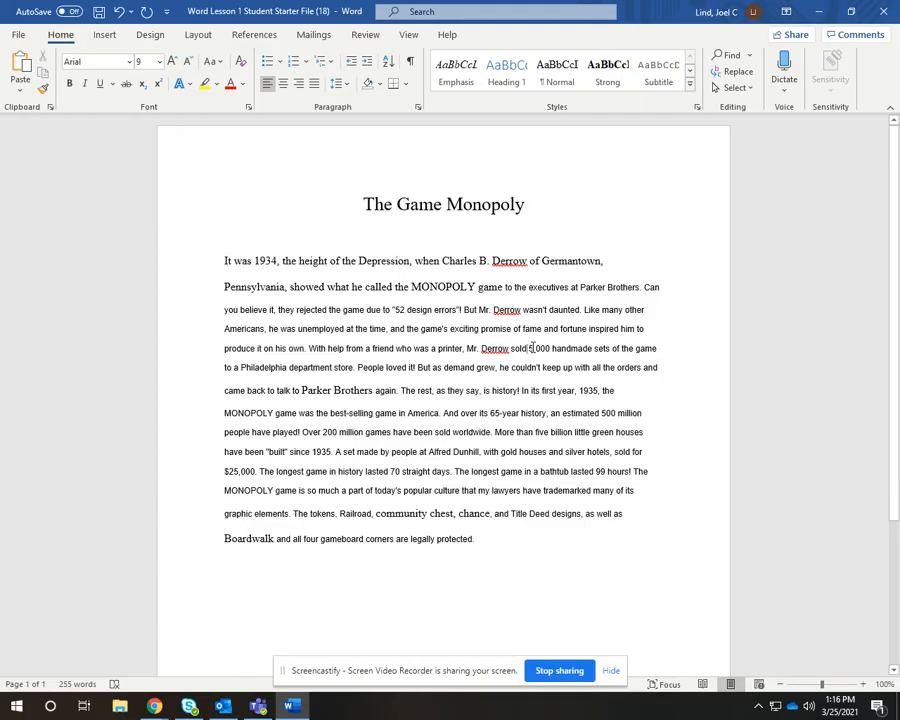
# Search the document for the word Derrow, then clear the search
pyautogui.click(223, 260)
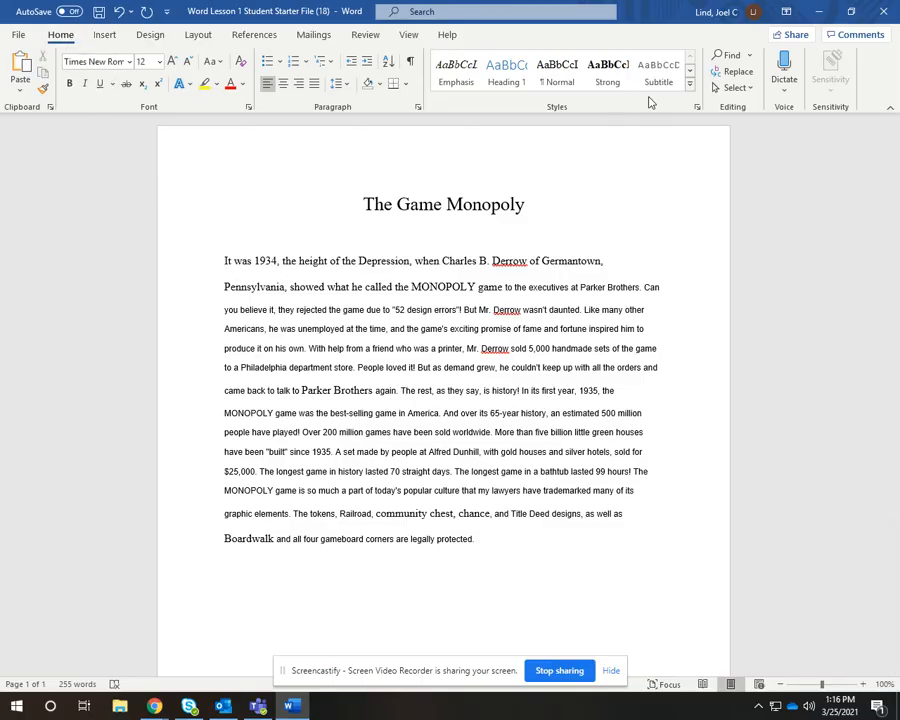
pyautogui.click(729, 56)
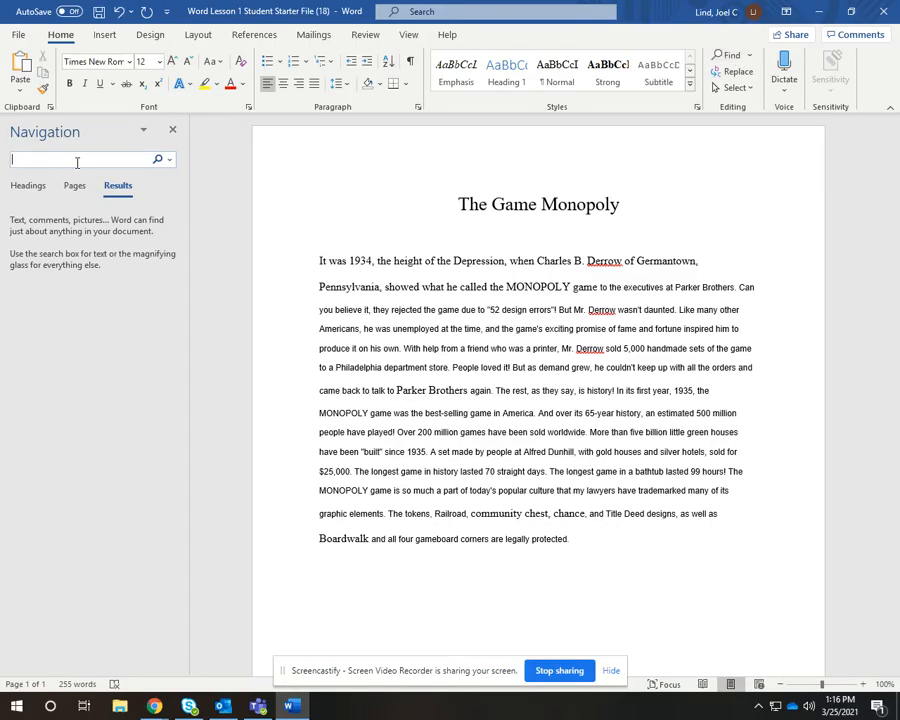
pyautogui.write('Derrow')
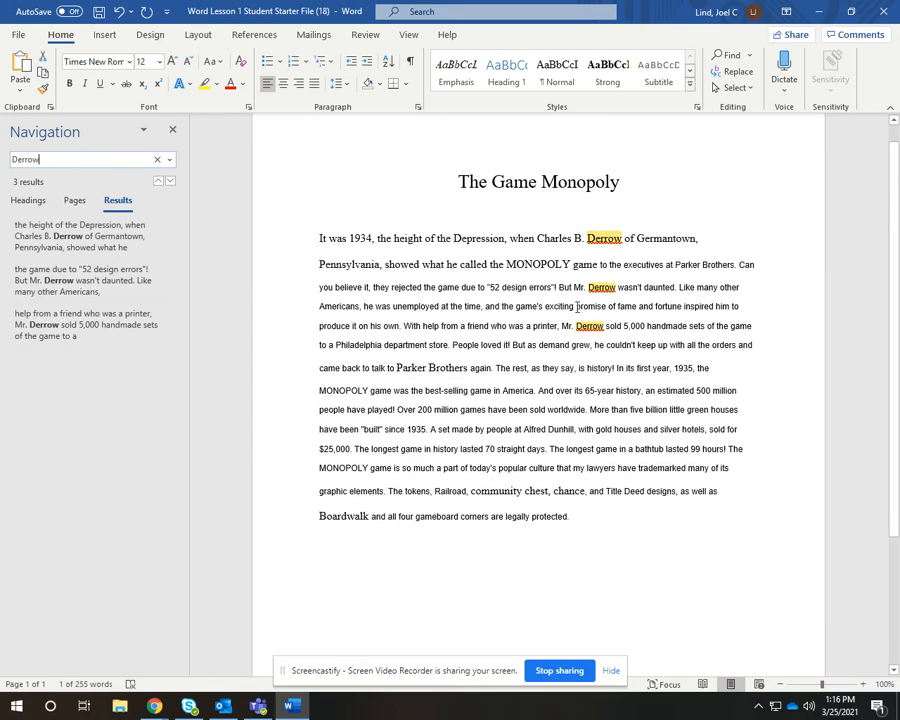
pyautogui.click(157, 159)
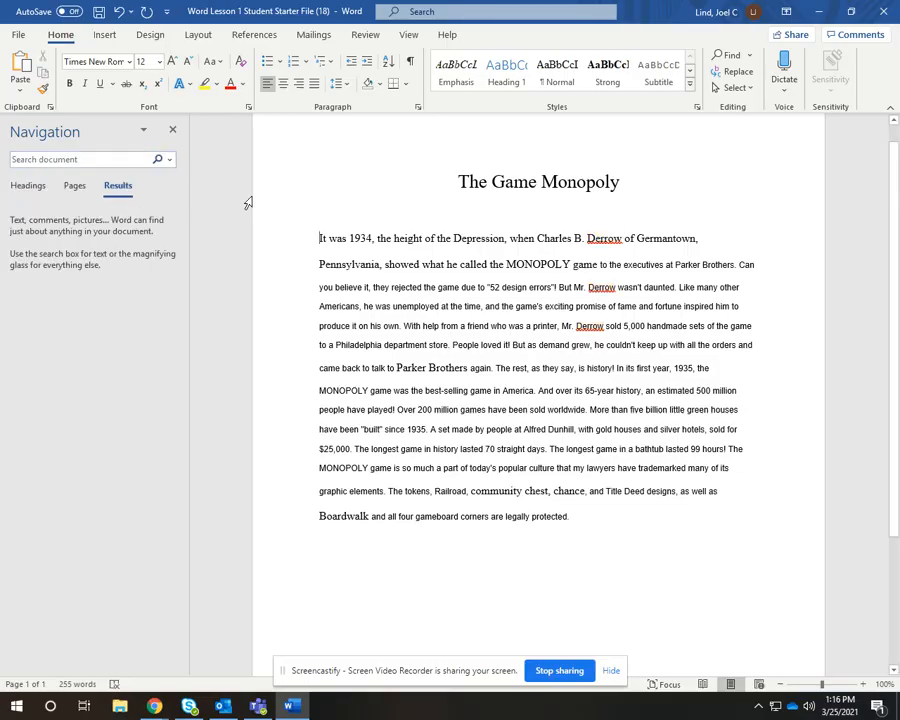
# Replace all occurrences of Derrow with Darrow and close the Find and Replace dialog
pyautogui.click(741, 77)
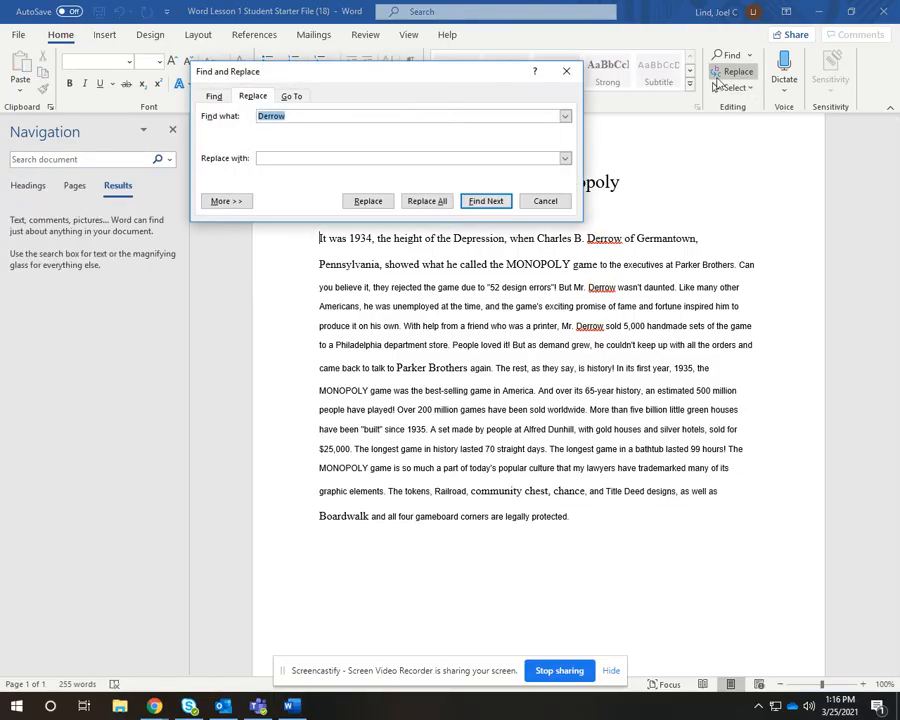
pyautogui.click(296, 156)
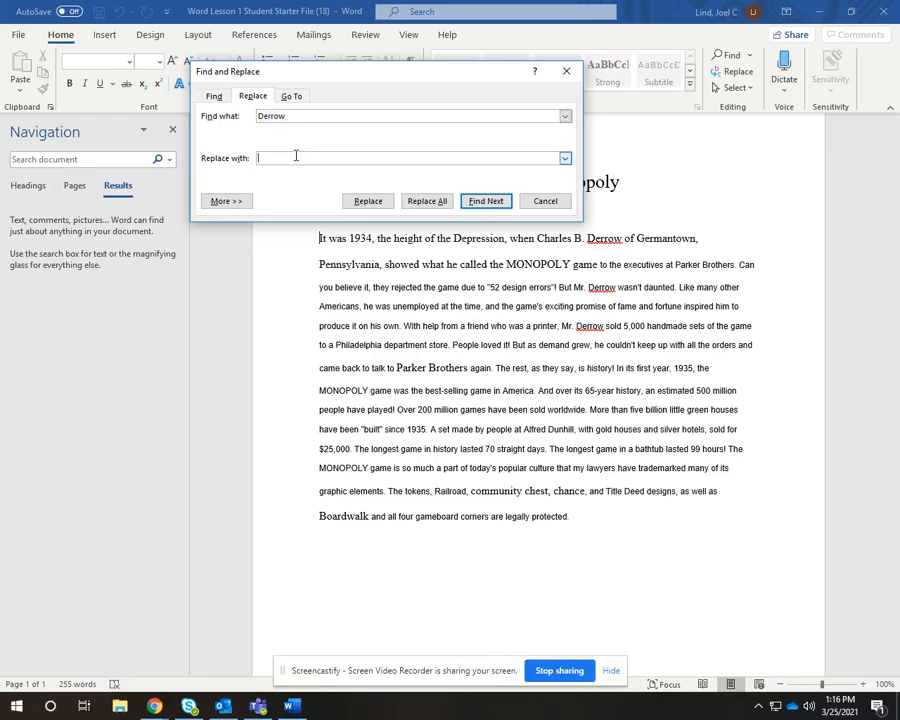
pyautogui.write('Darrow')
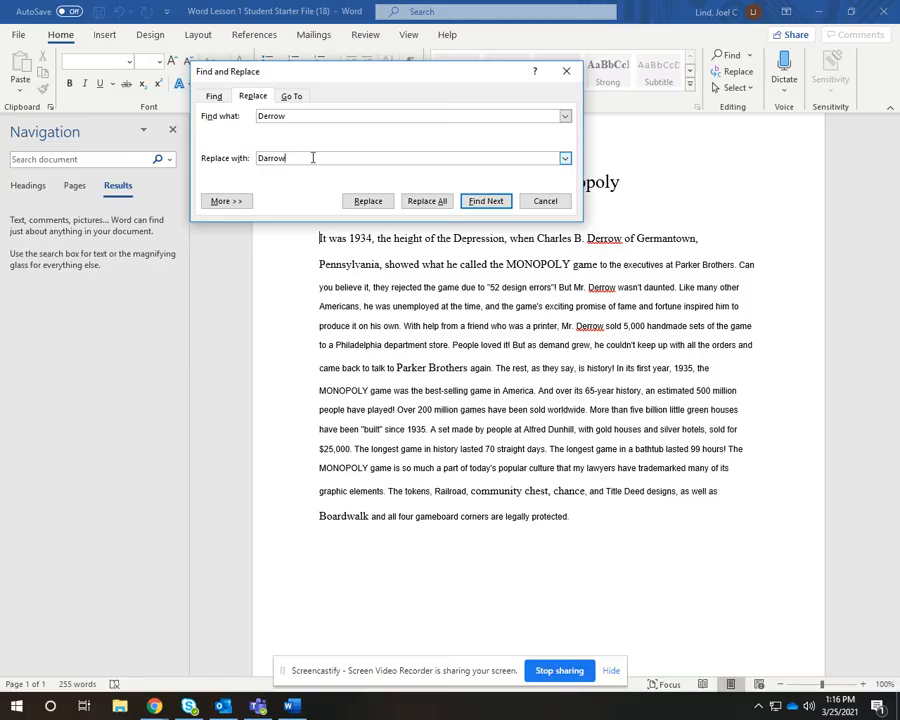
pyautogui.click(427, 201)
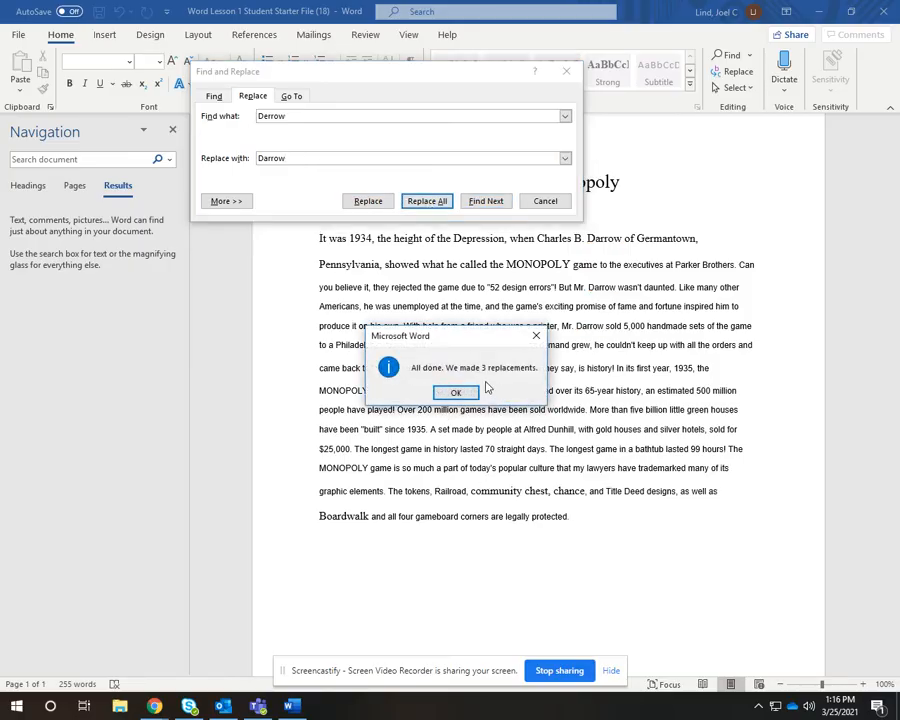
pyautogui.click(456, 392)
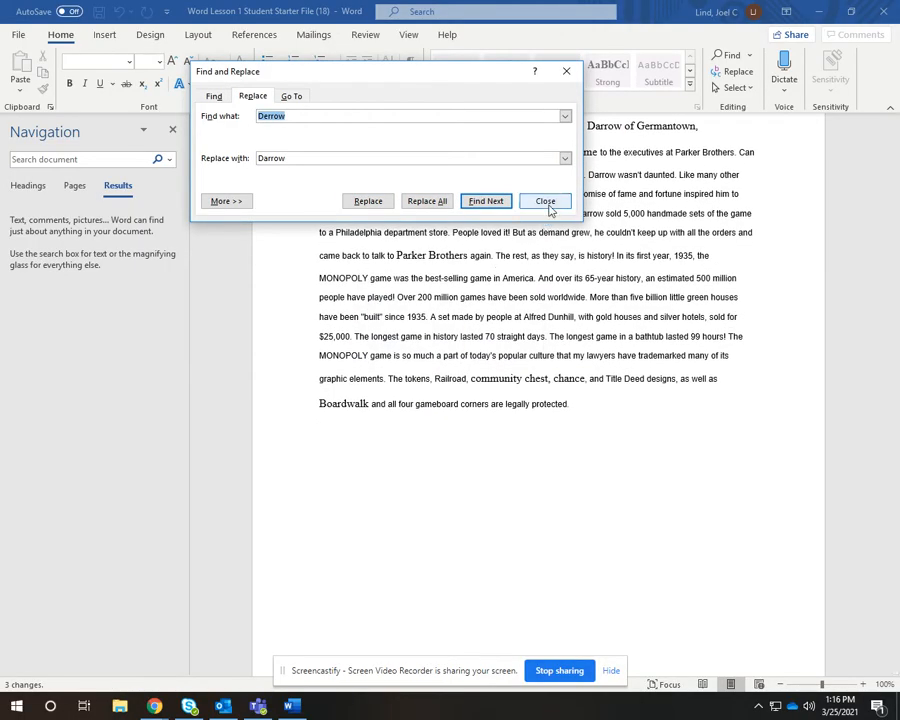
pyautogui.click(544, 200)
pyautogui.scroll(2, 535, 313)
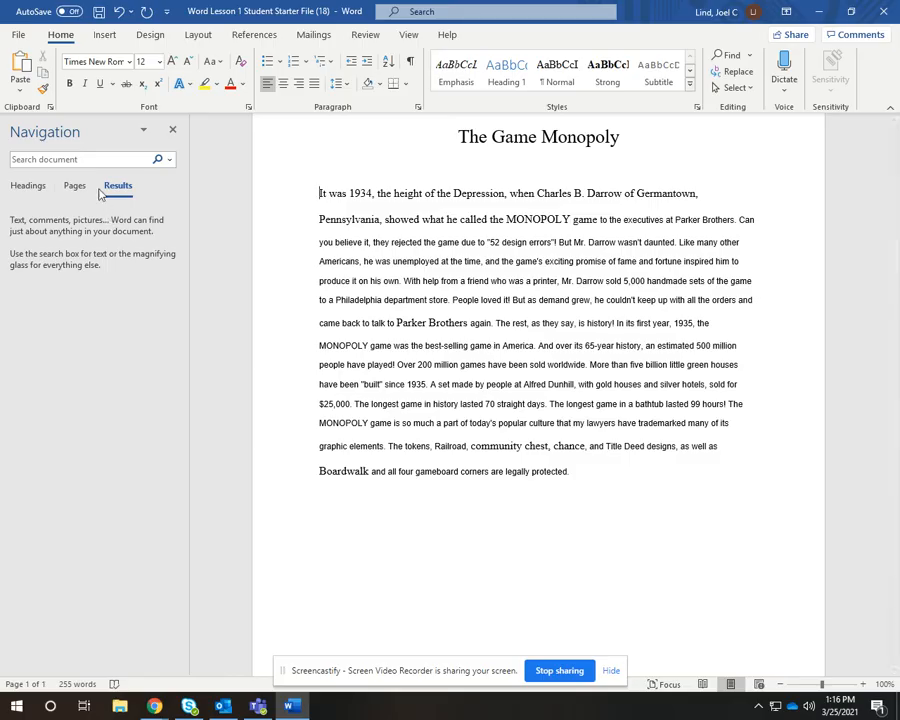
# Find the word Over and start a new paragraph at "Over 200 million games have been sold worldwide", then close the search pane
pyautogui.click(91, 160)
pyautogui.write('Over')
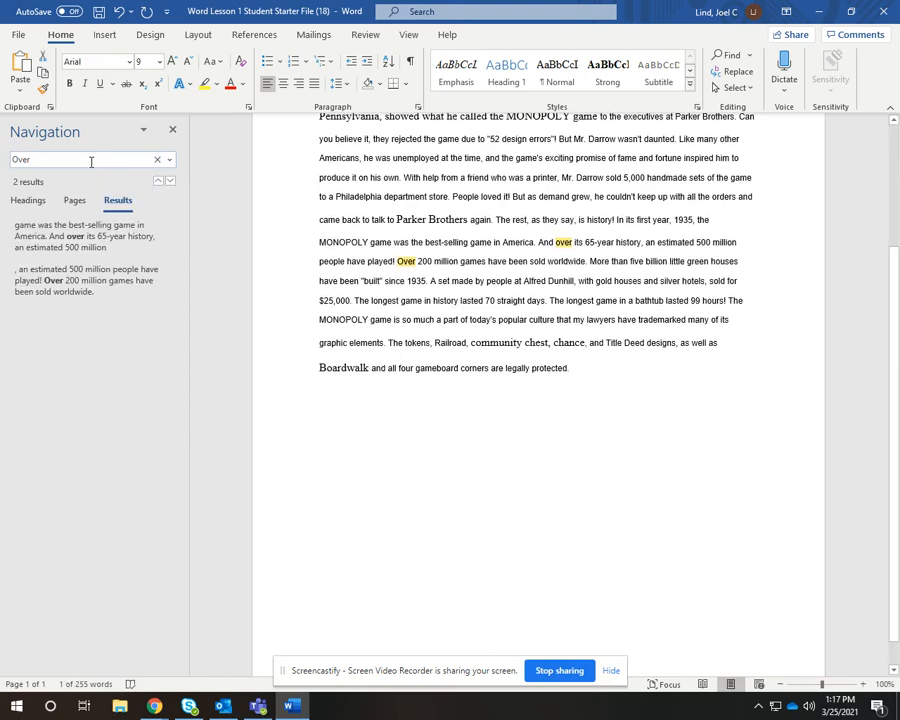
pyautogui.click(399, 260)
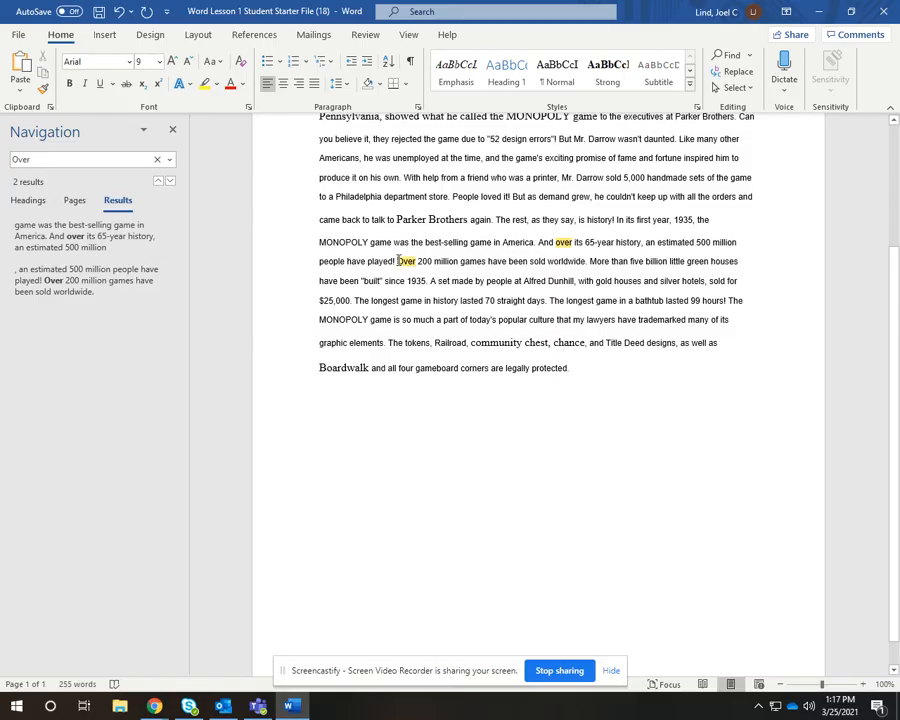
pyautogui.press('Return')
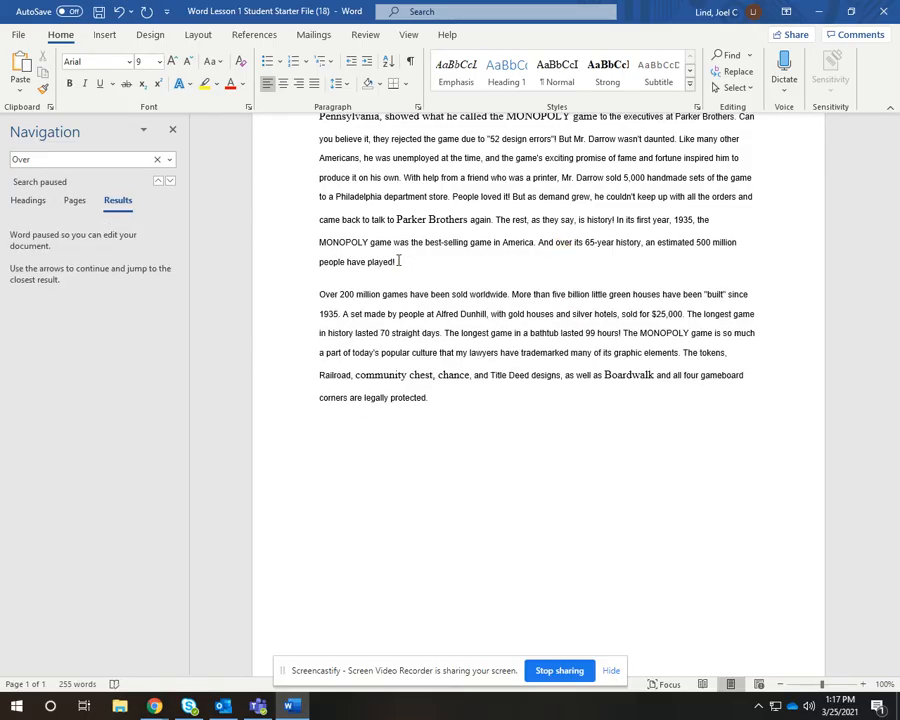
pyautogui.click(172, 129)
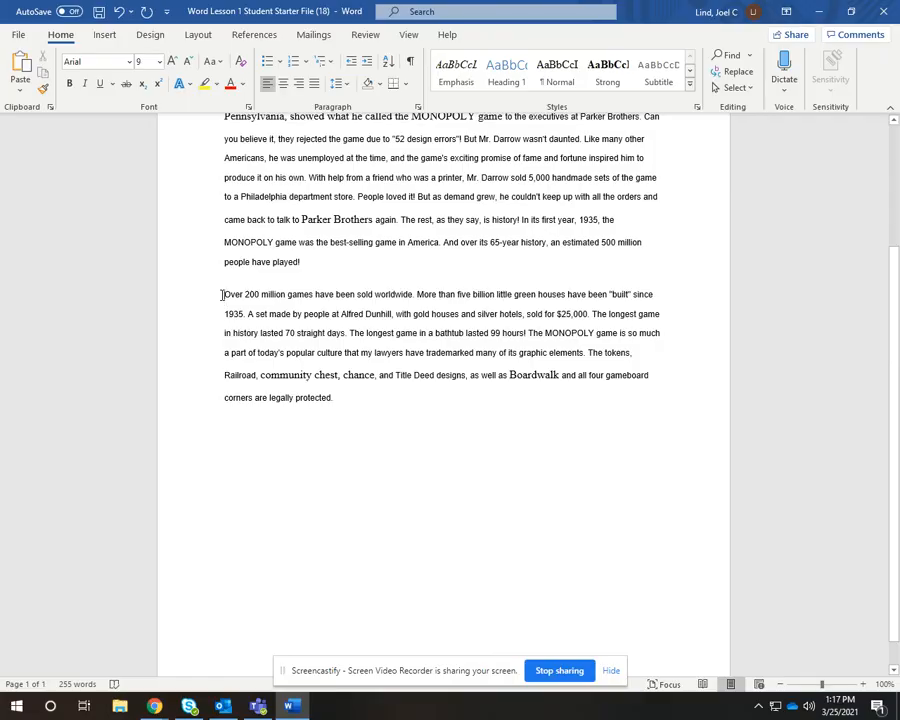
# Bullet the new paragraph and split it into five bullets starting at "More than five billion", "The longest game", "The MONOPOLY game" and "The tokens"
pyautogui.click(268, 62)
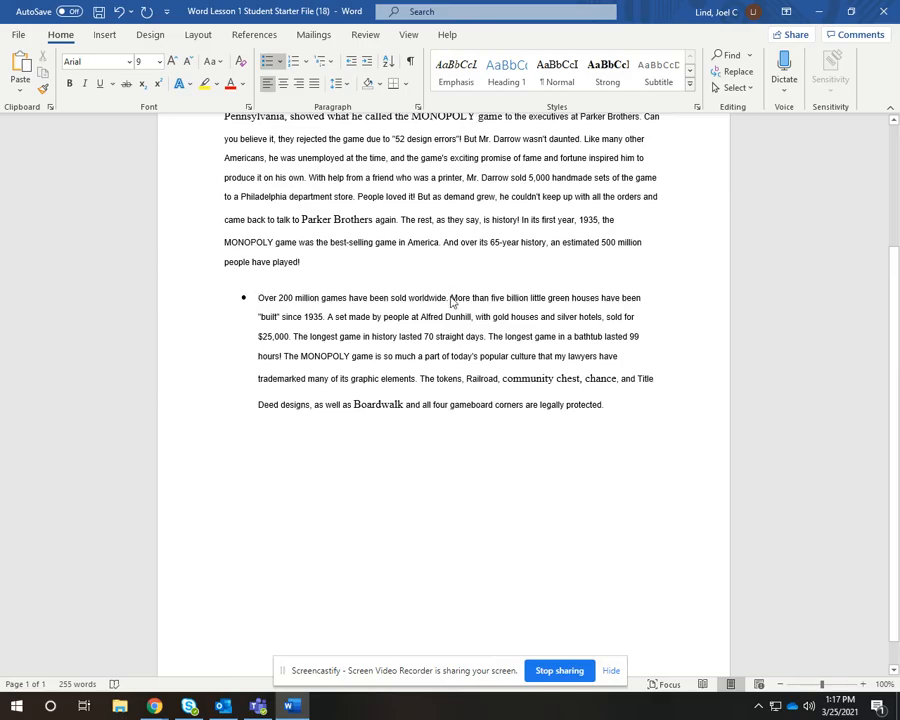
pyautogui.click(450, 298)
pyautogui.press('Return')
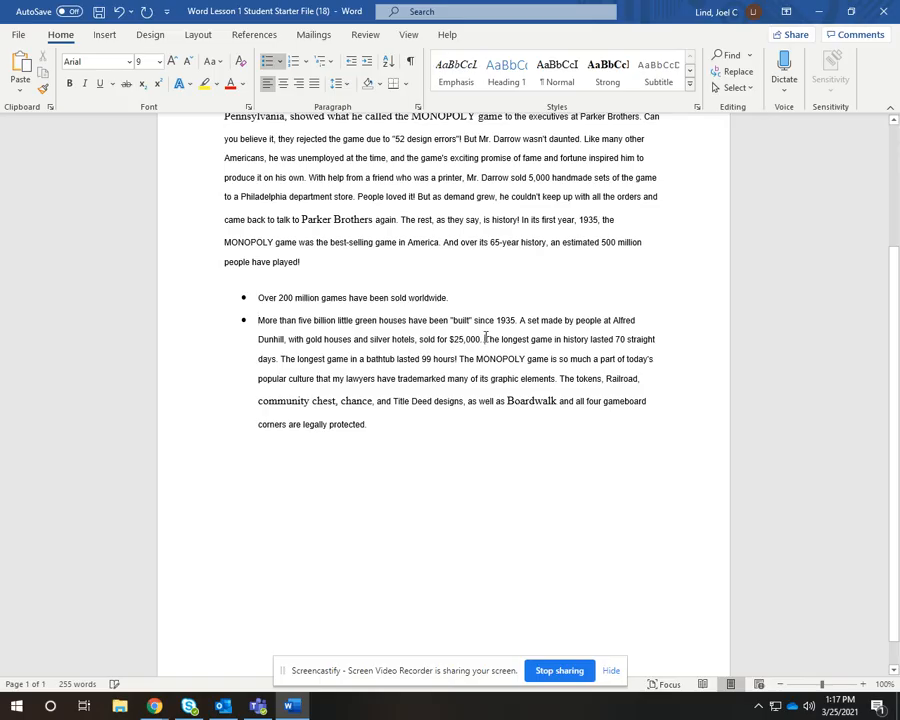
pyautogui.click(483, 339)
pyautogui.press('Return')
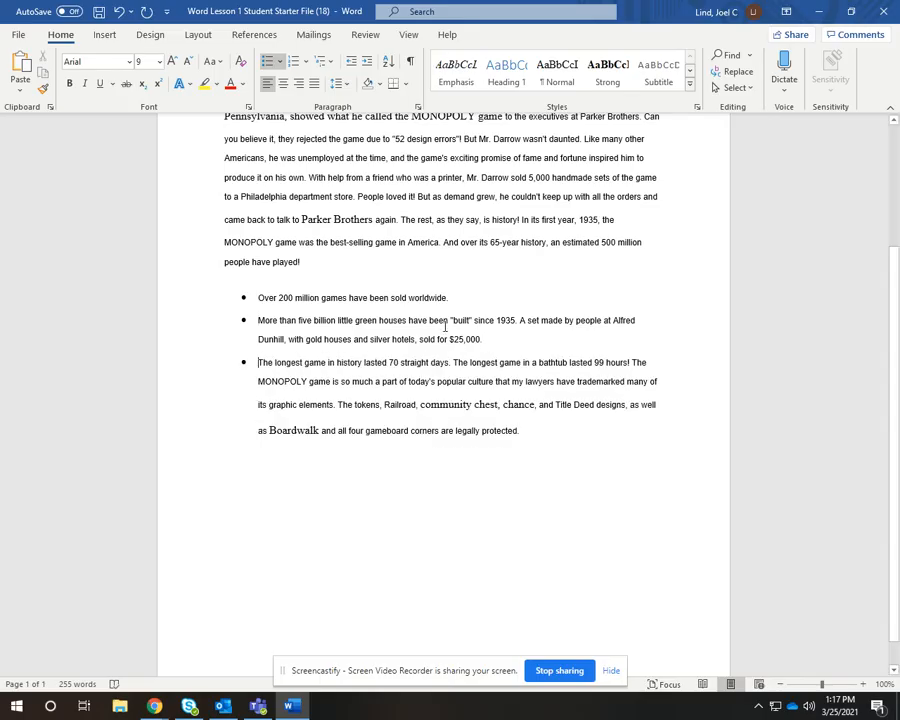
pyautogui.click(633, 362)
pyautogui.press('Return')
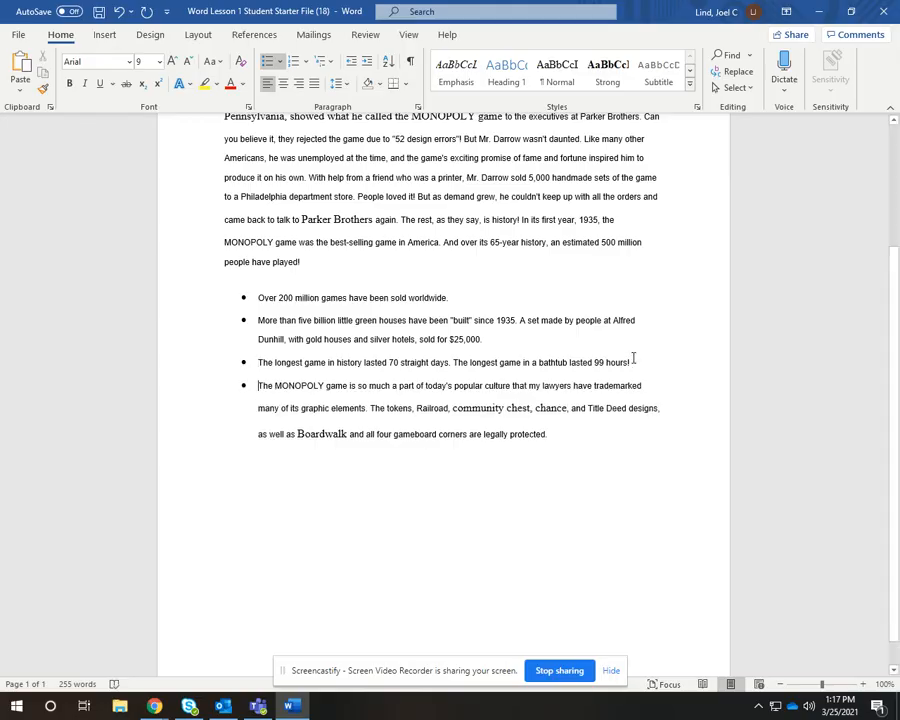
pyautogui.click(371, 408)
pyautogui.press('Return')
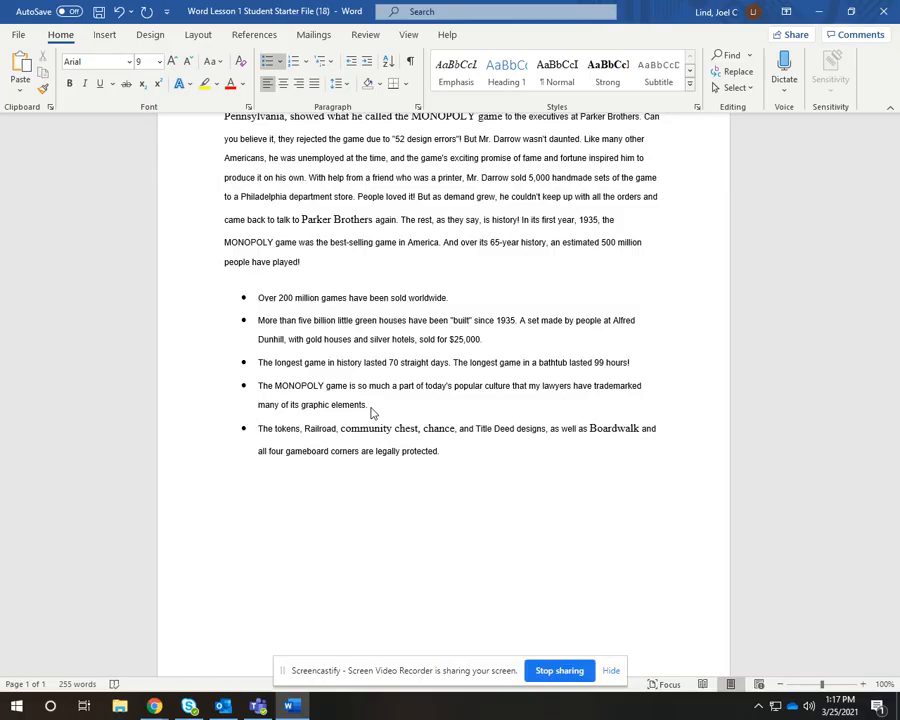
# Add a Box page border to the whole document using a thick solid line style 3 pt wide
pyautogui.click(153, 35)
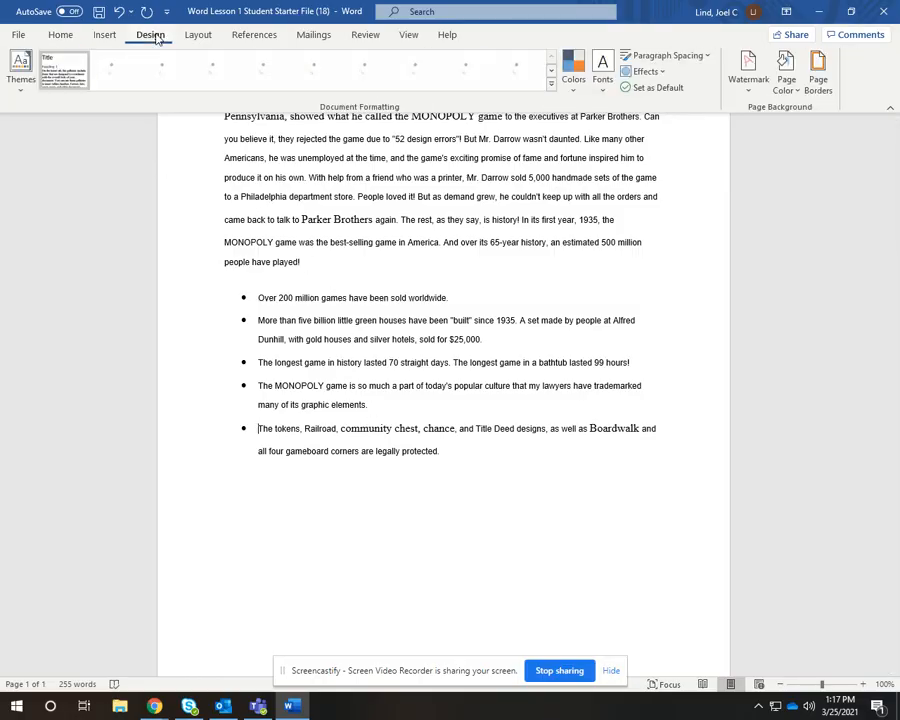
pyautogui.click(822, 80)
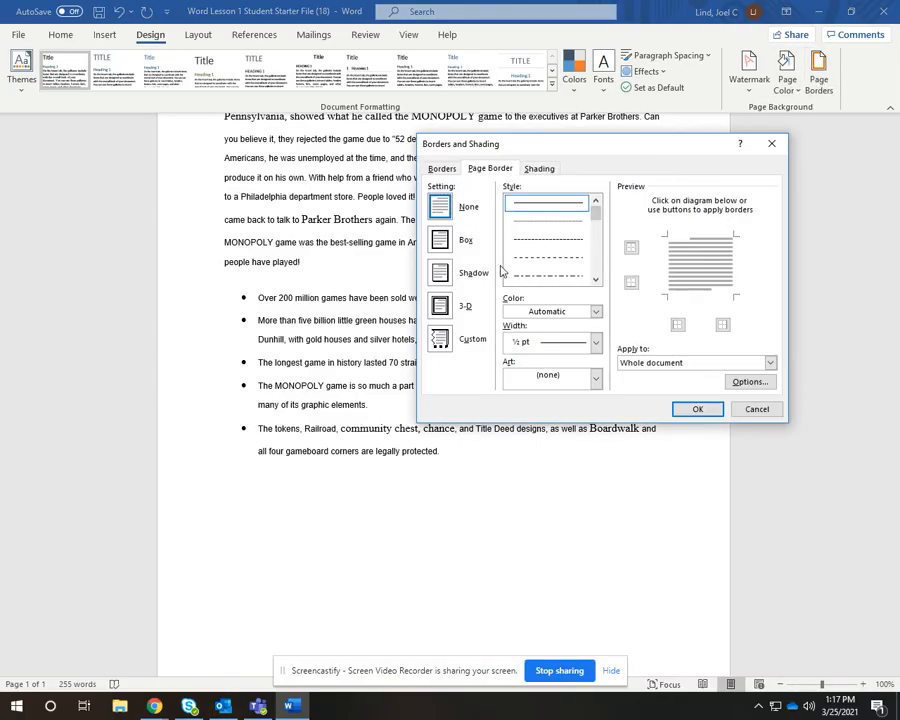
pyautogui.click(445, 241)
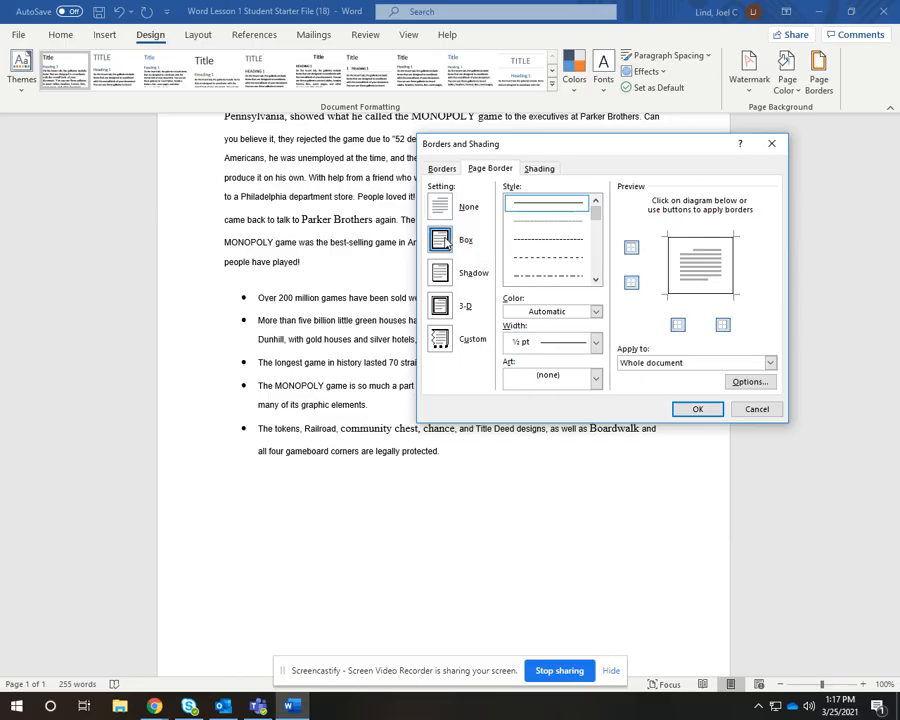
pyautogui.click(596, 280)
pyautogui.click(596, 280)
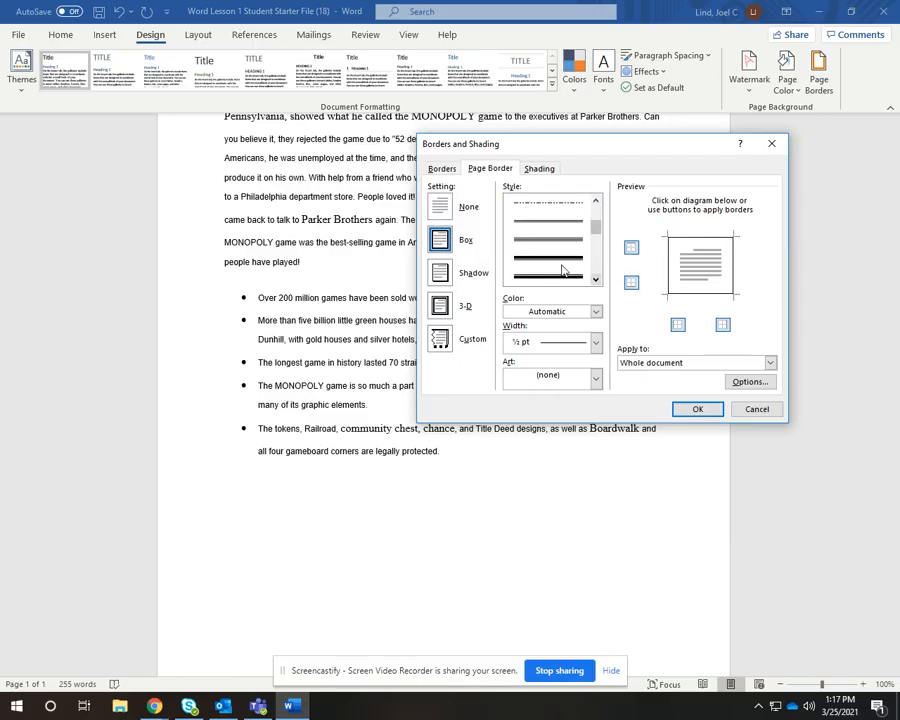
pyautogui.click(559, 259)
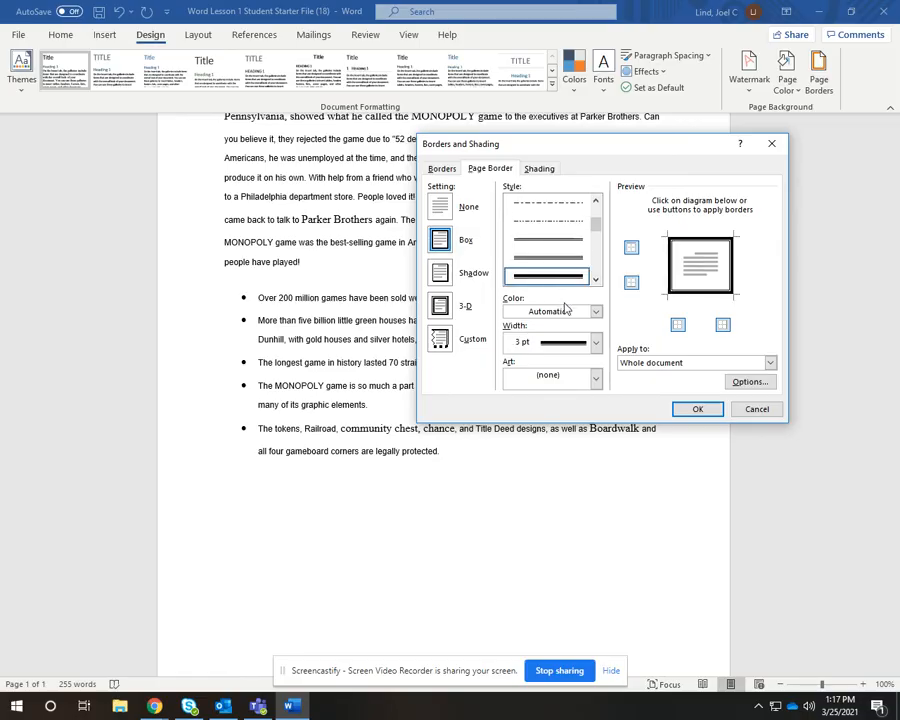
pyautogui.click(595, 312)
pyautogui.click(596, 313)
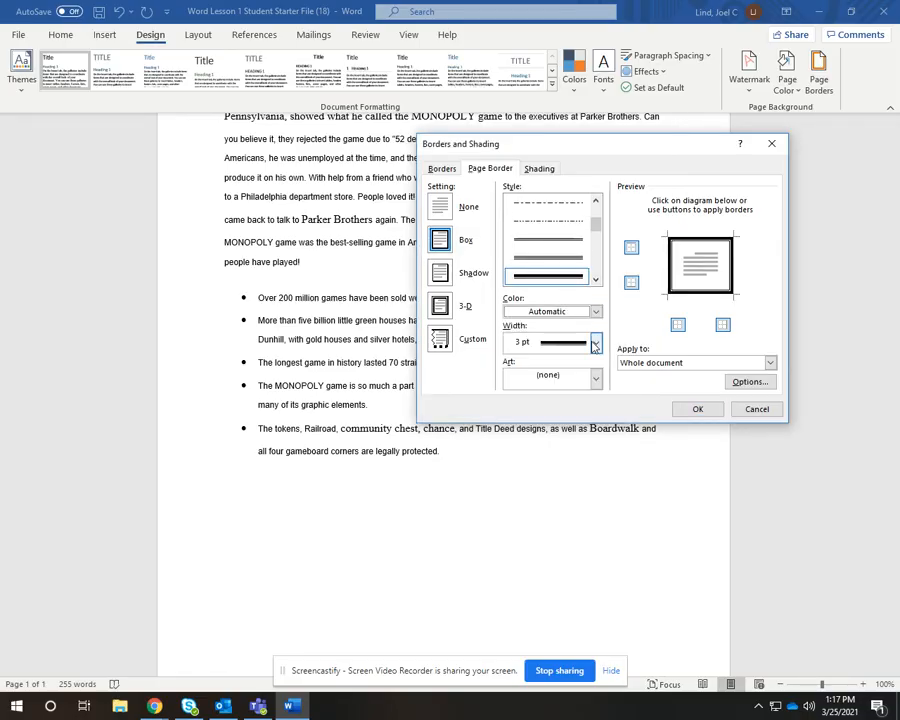
pyautogui.click(596, 343)
pyautogui.click(596, 343)
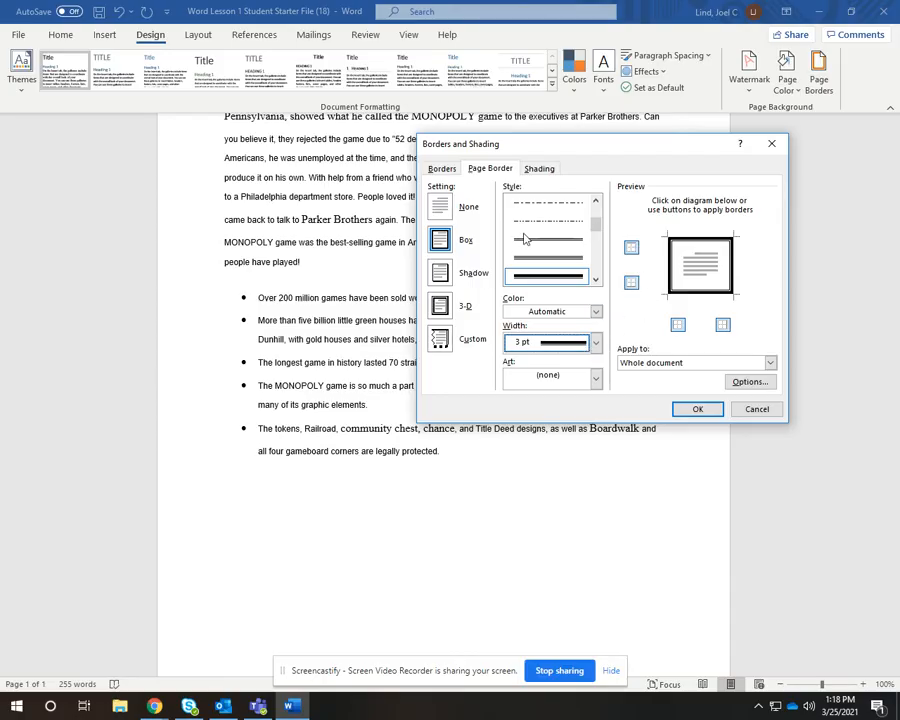
pyautogui.click(697, 409)
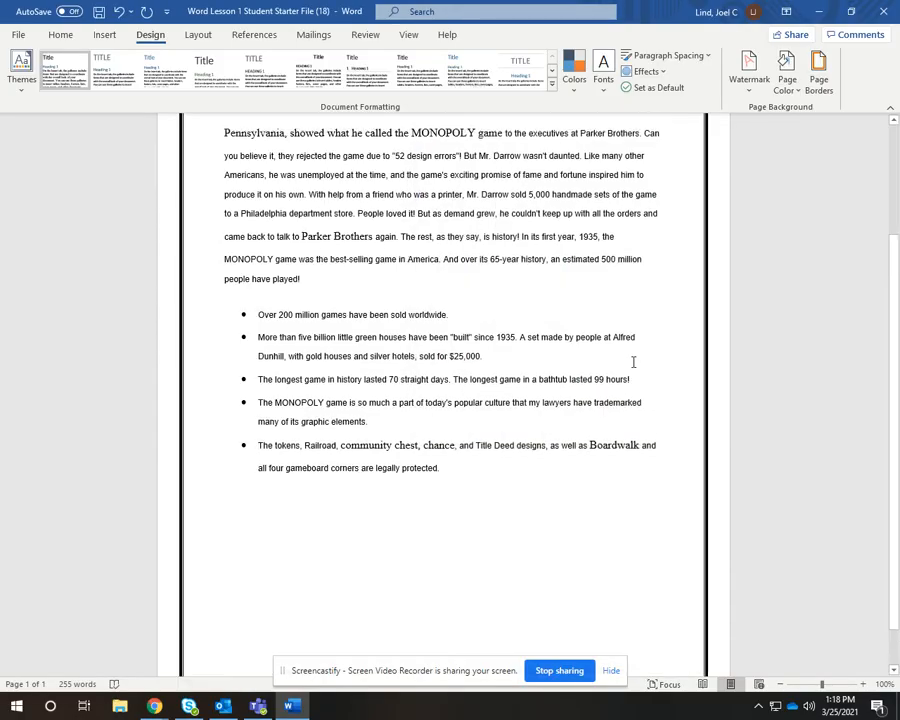
# Insert an online picture by searching for monopoly and choosing the Monopoly game board image
pyautogui.scroll(3, 633, 362)
pyautogui.scroll(-2, 633, 362)
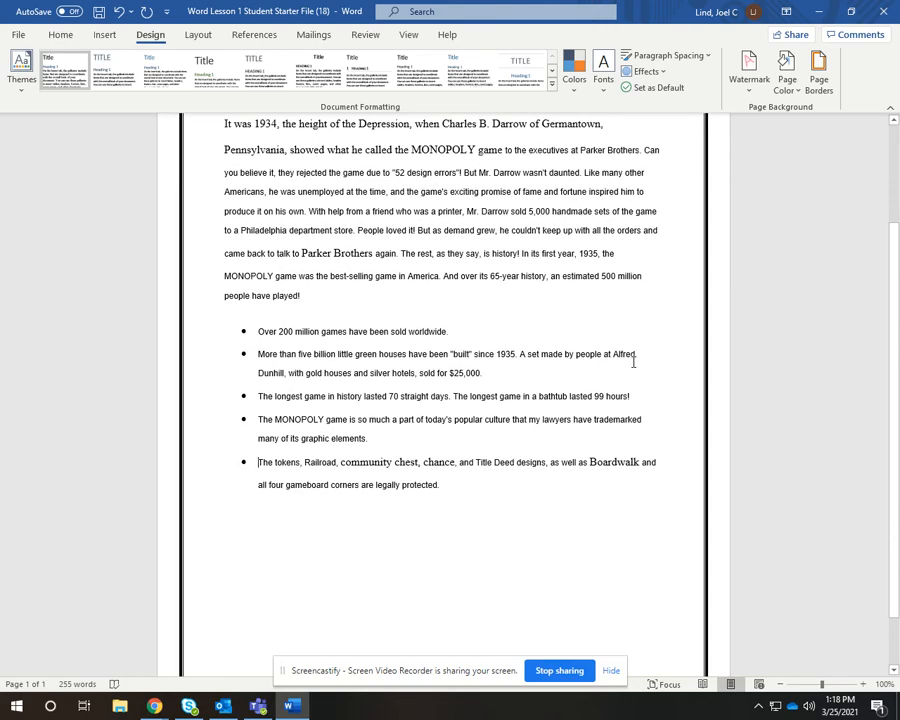
pyautogui.scroll(3, 633, 362)
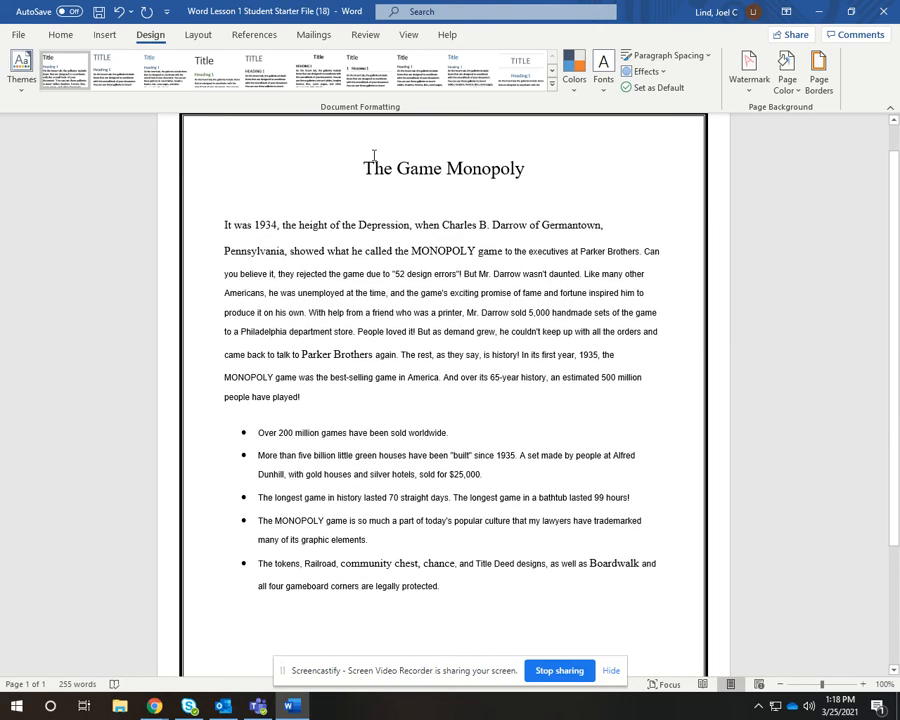
pyautogui.click(104, 36)
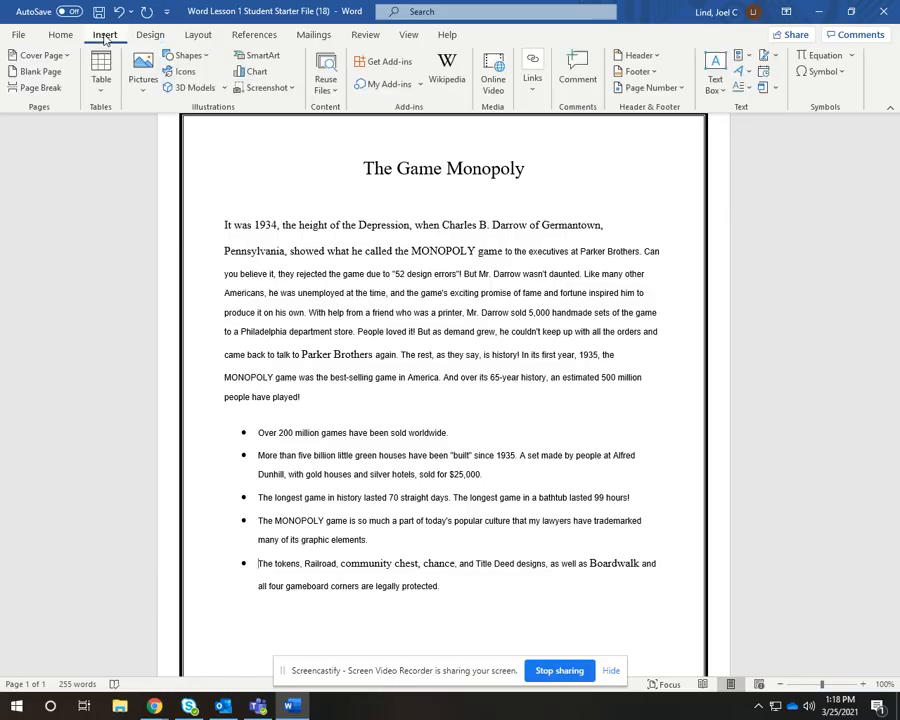
pyautogui.click(143, 80)
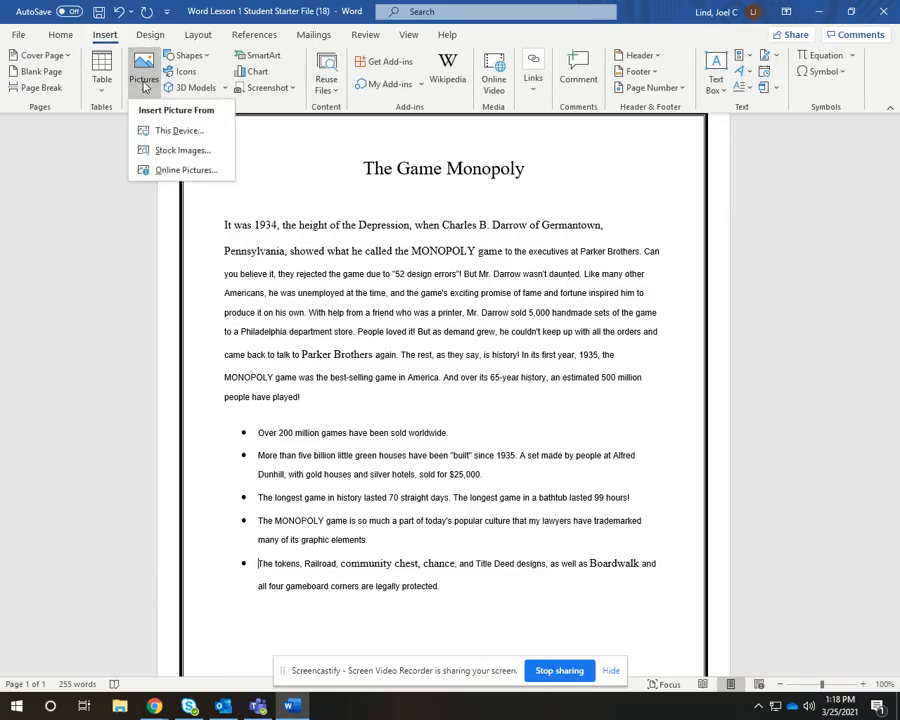
pyautogui.click(172, 172)
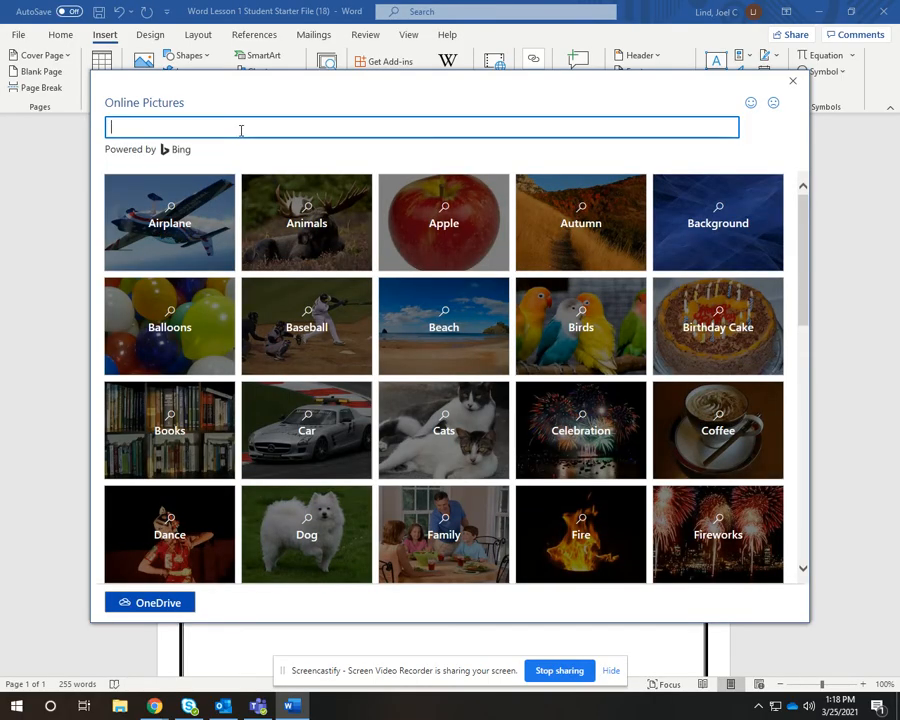
pyautogui.write('monopoly')
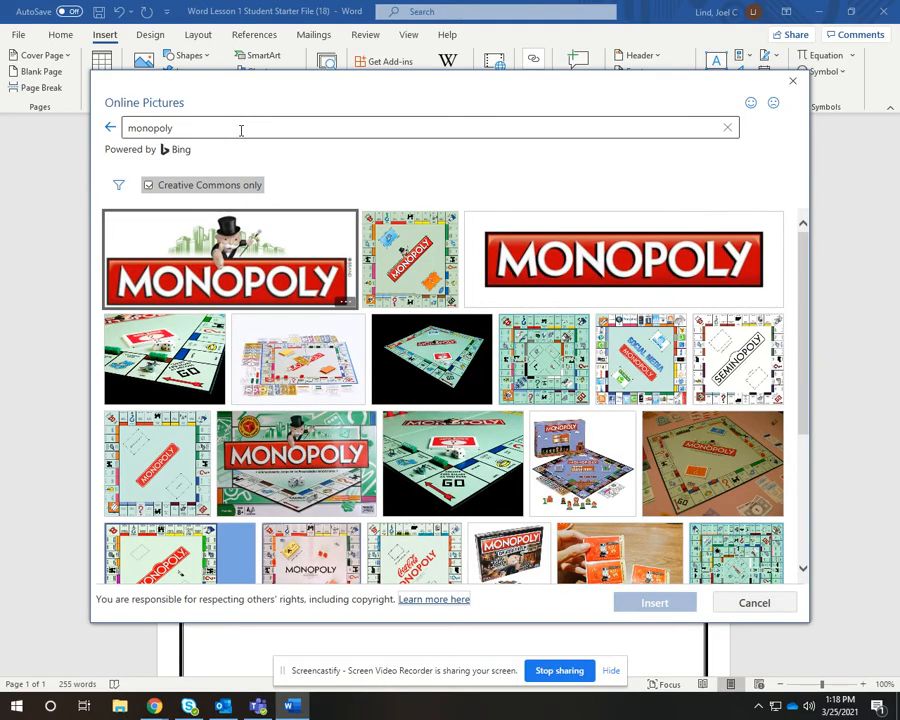
pyautogui.click(410, 258)
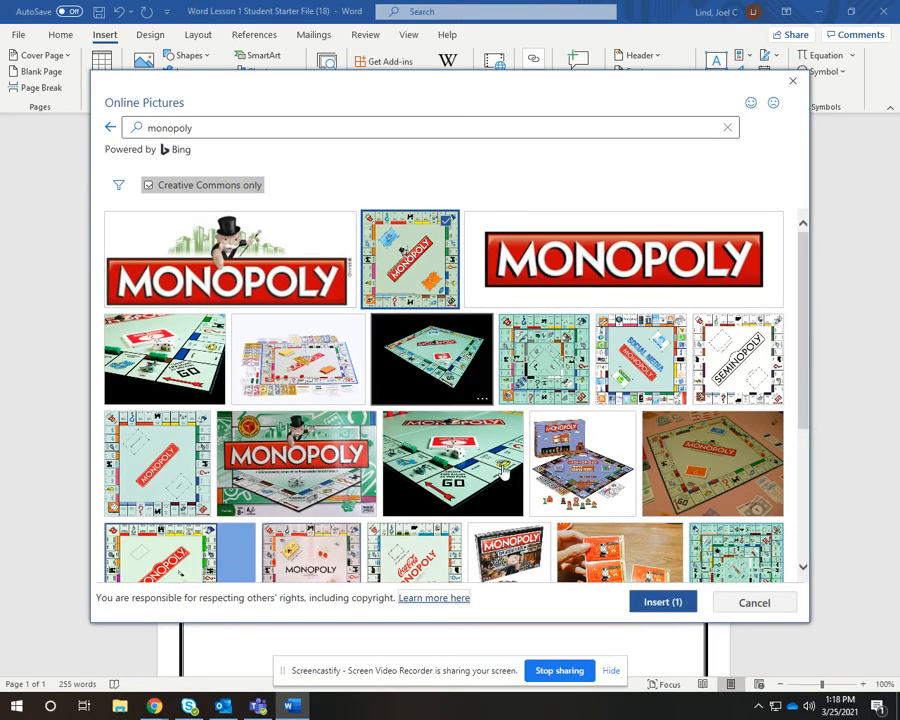
pyautogui.click(648, 597)
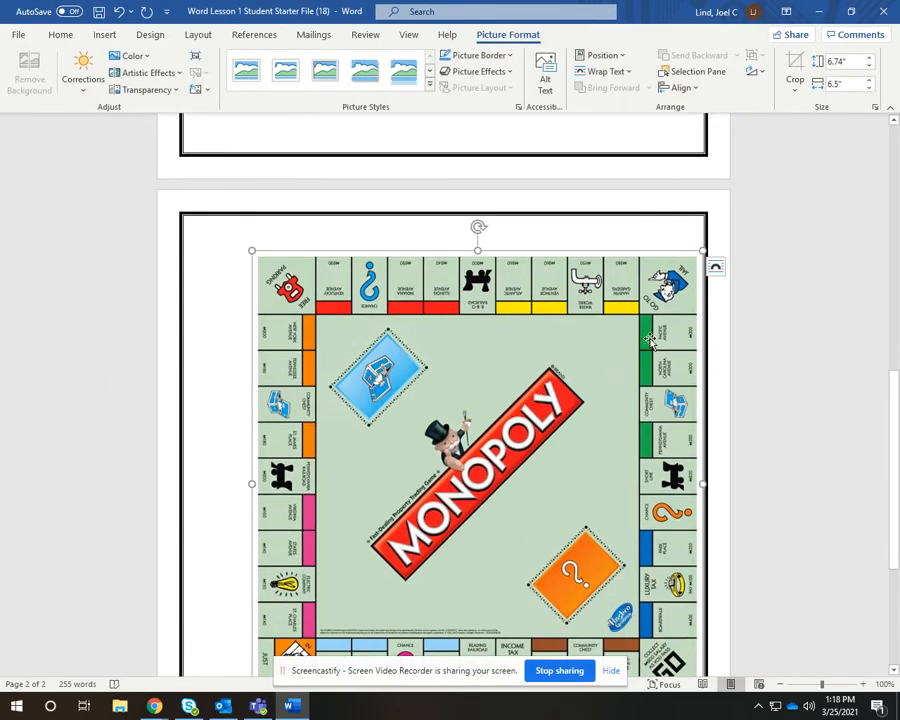
# Set the picture's text wrapping to In Front of Text, then to Through
pyautogui.click(716, 270)
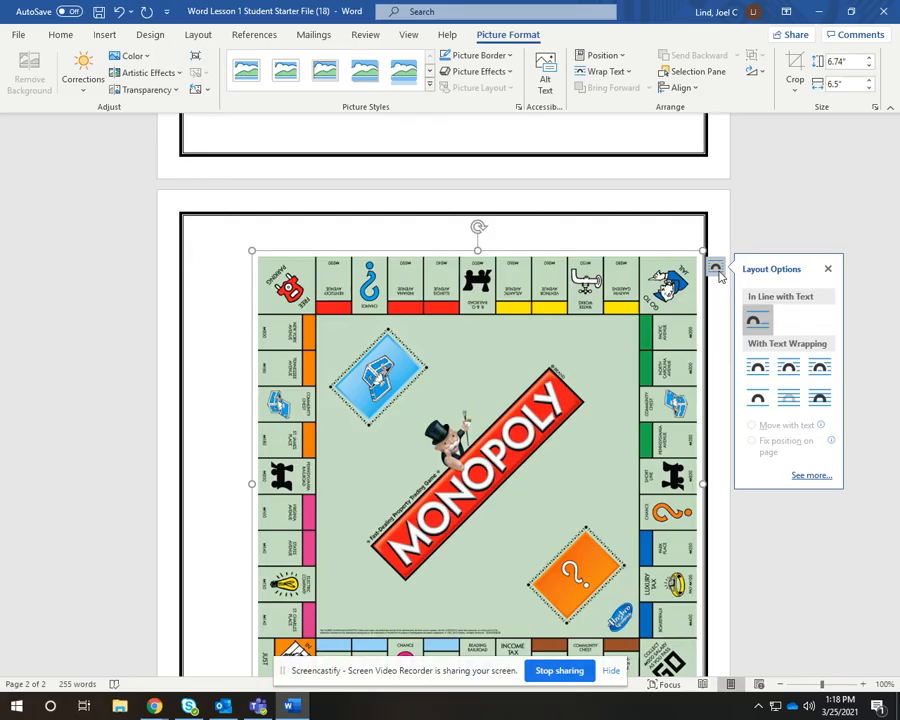
pyautogui.click(820, 398)
pyautogui.scroll(5, 660, 340)
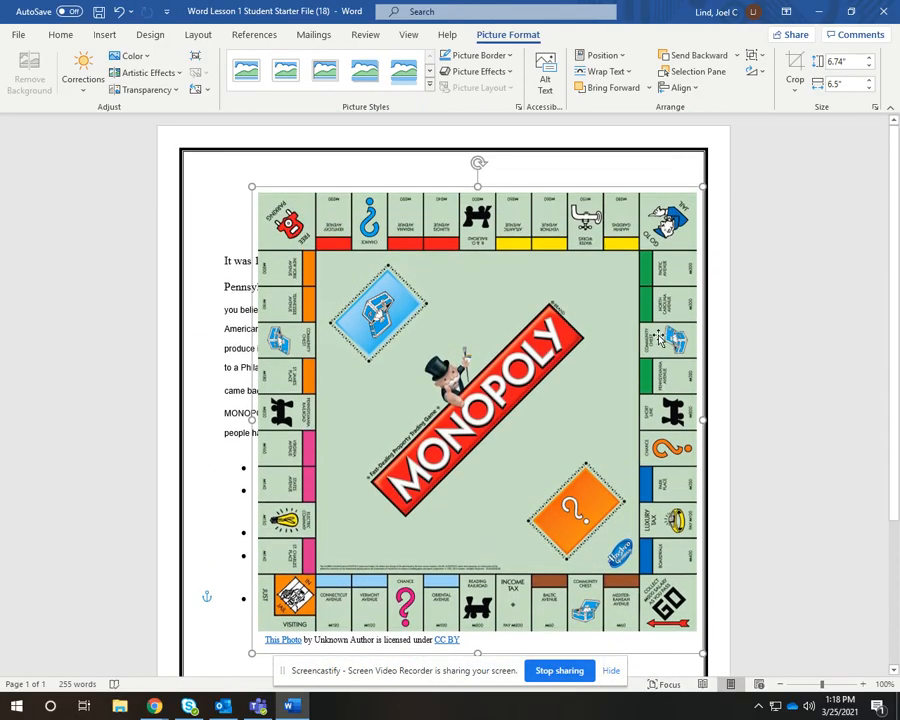
pyautogui.click(715, 268)
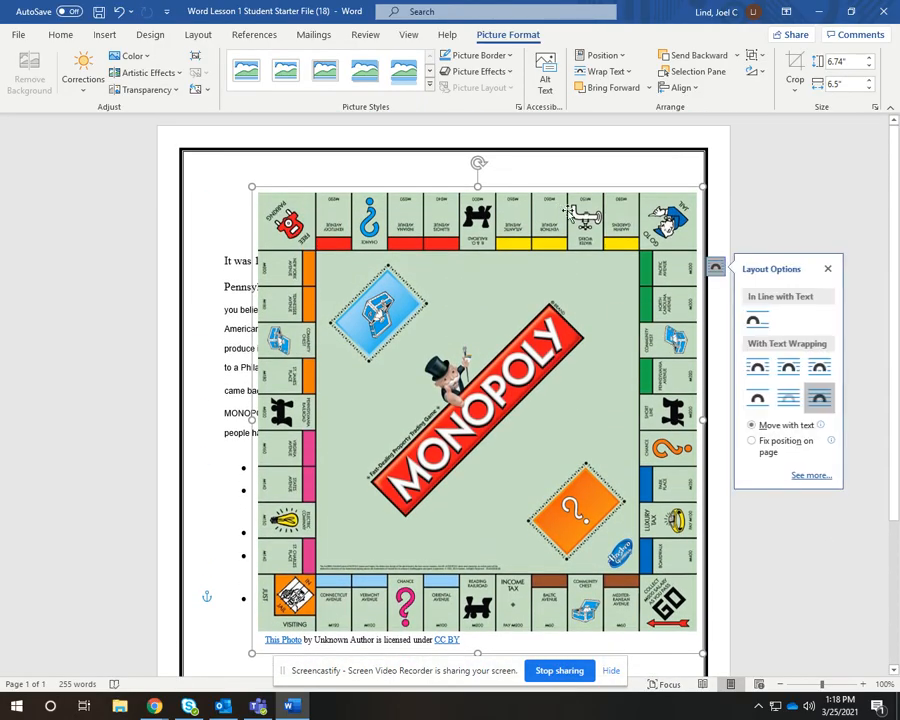
pyautogui.click(822, 373)
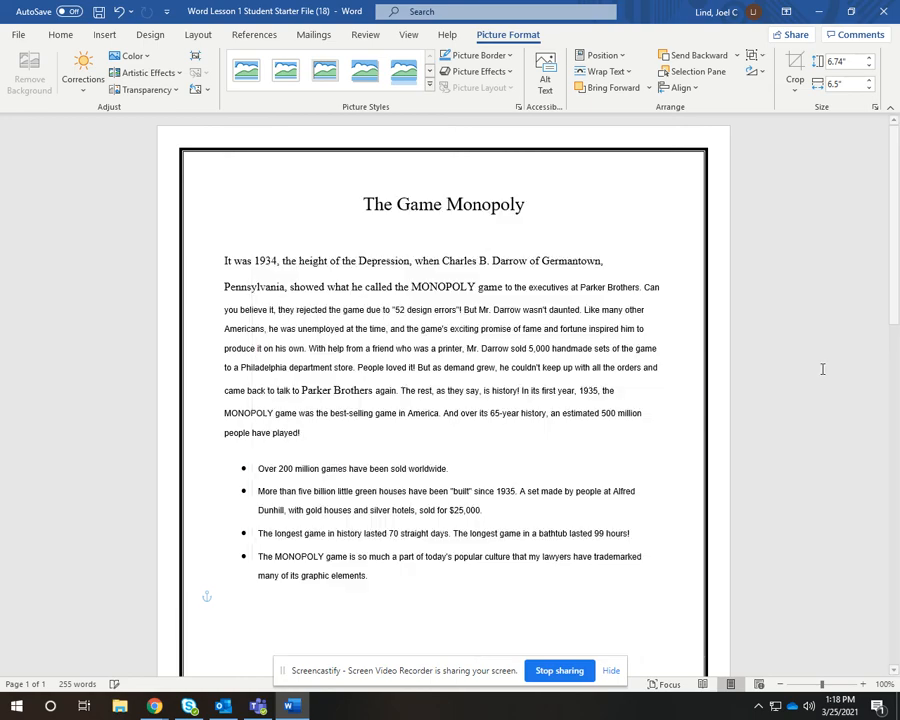
# Shrink the picture to about 0.98" high by 1.19" wide and place it at the page's upper right beside the title
pyautogui.scroll(-10, 612, 365)
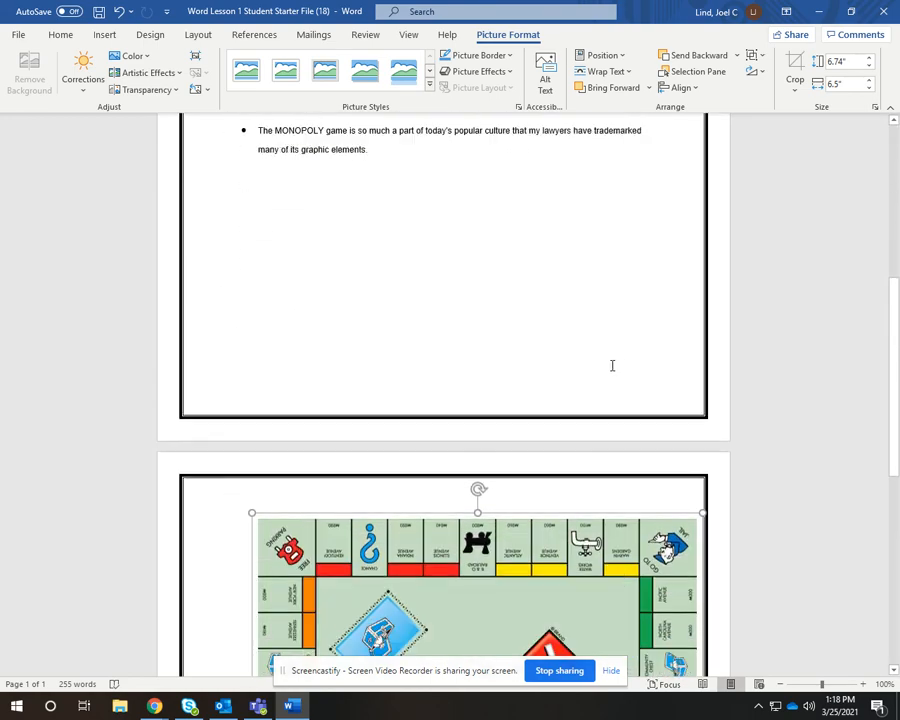
pyautogui.scroll(-2, 612, 367)
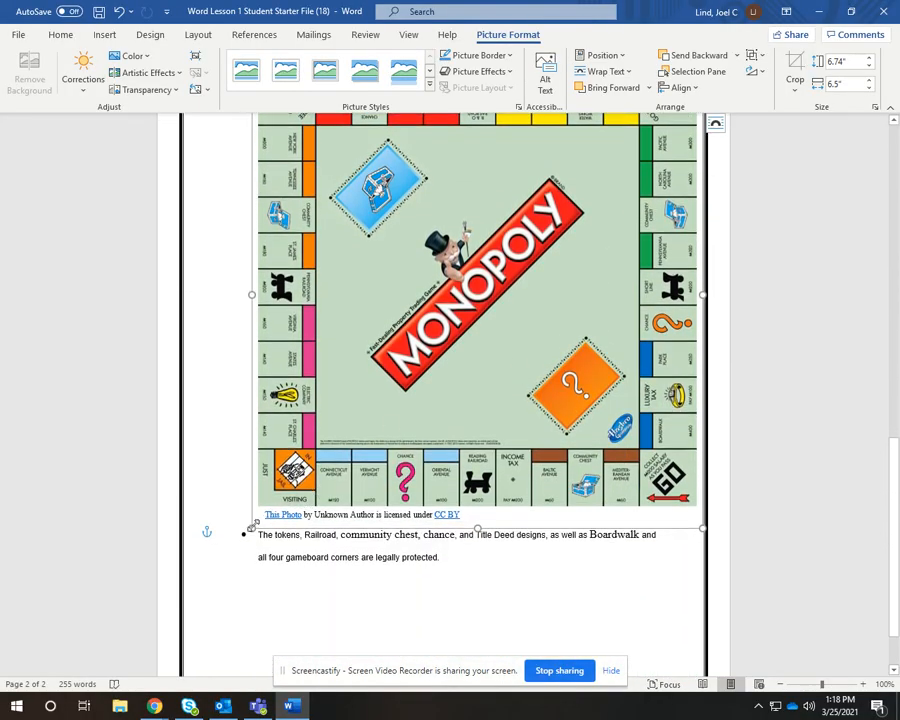
pyautogui.moveTo(252, 526); pyautogui.dragTo(476, 224)
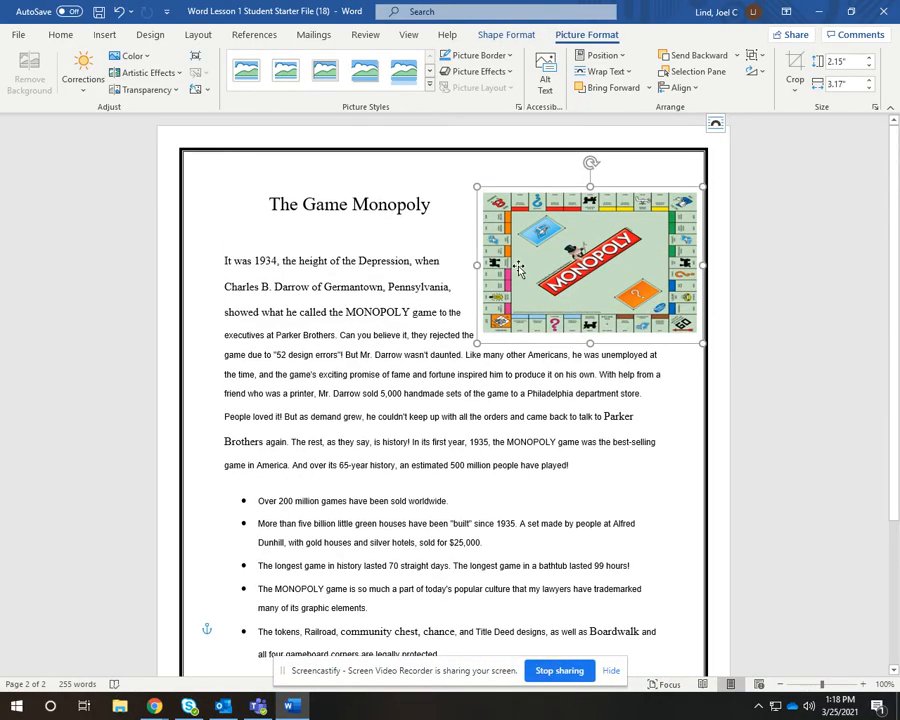
pyautogui.moveTo(479, 339); pyautogui.dragTo(615, 258)
pyautogui.moveTo(608, 185); pyautogui.dragTo(575, 185)
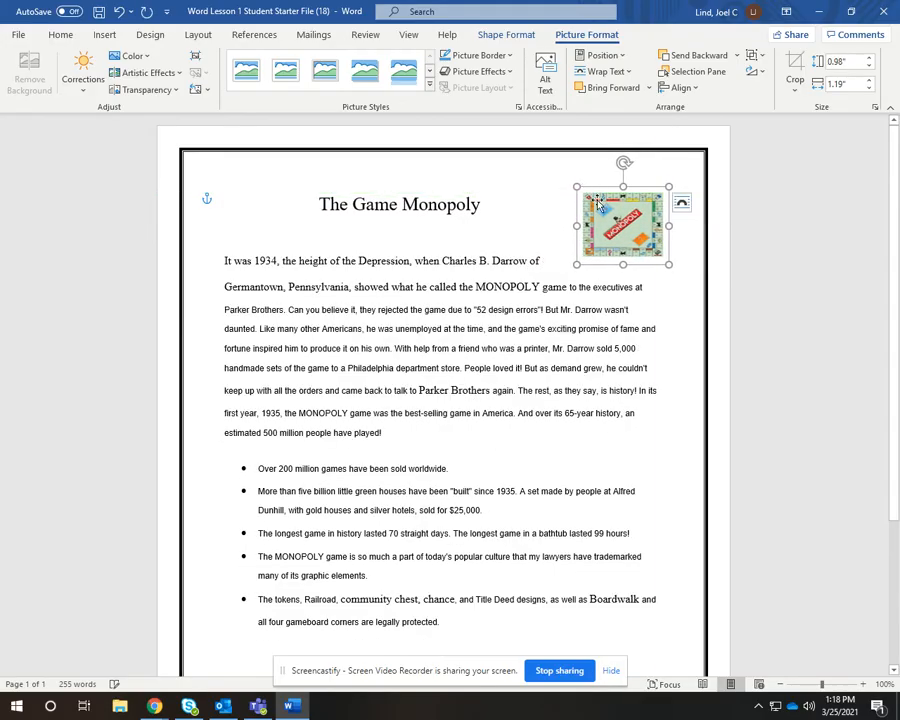
# Set the picture's text wrapping to Tight and deselect it
pyautogui.click(681, 203)
pyautogui.click(754, 304)
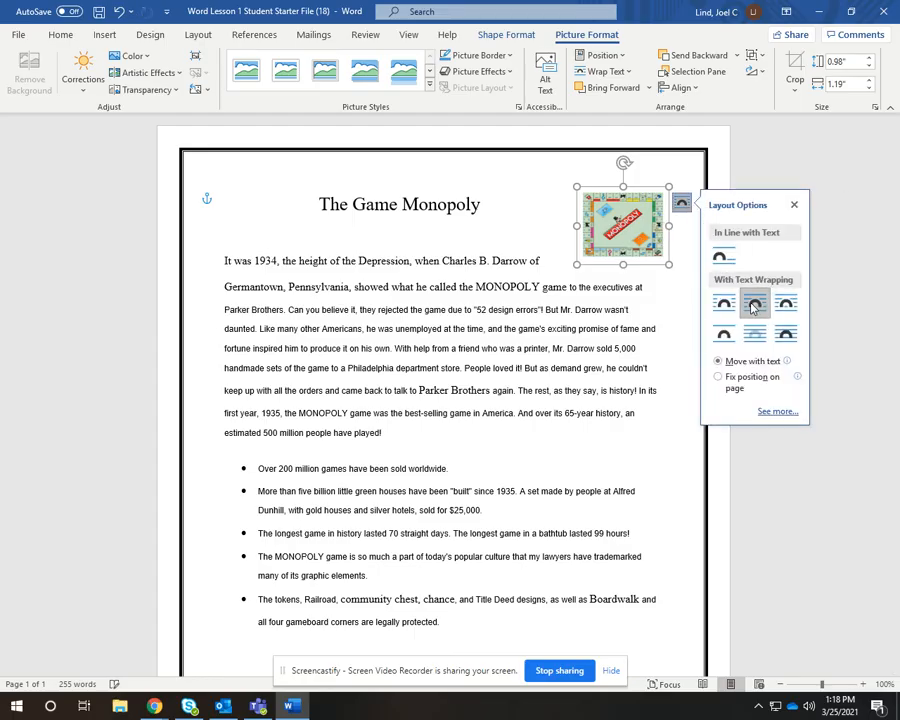
pyautogui.click(642, 287)
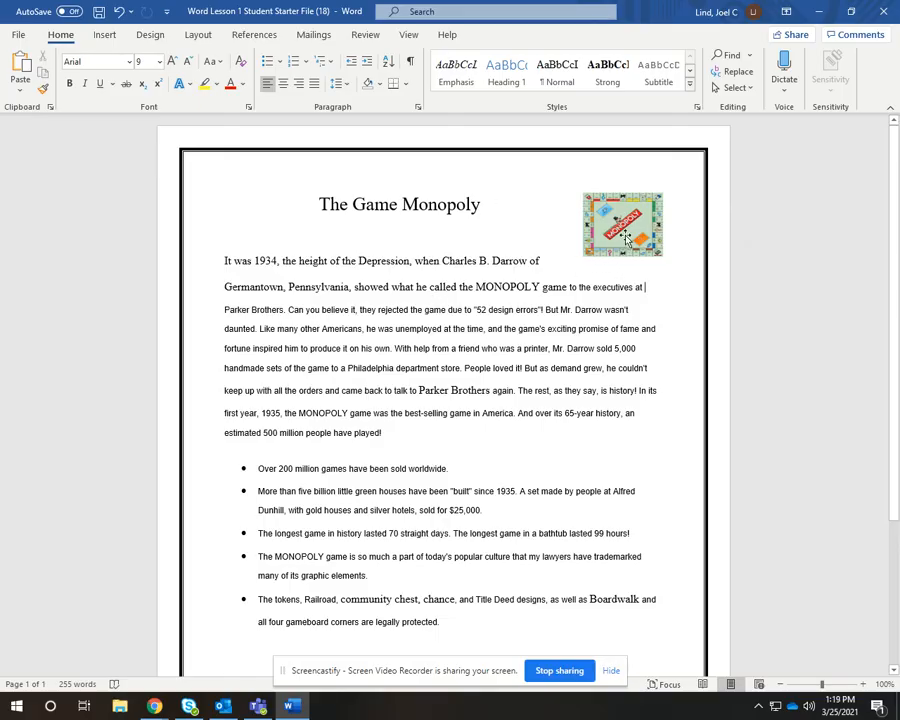
# Start a custom picture watermark and search Bing images for monopoly
pyautogui.scroll(-1, 578, 252)
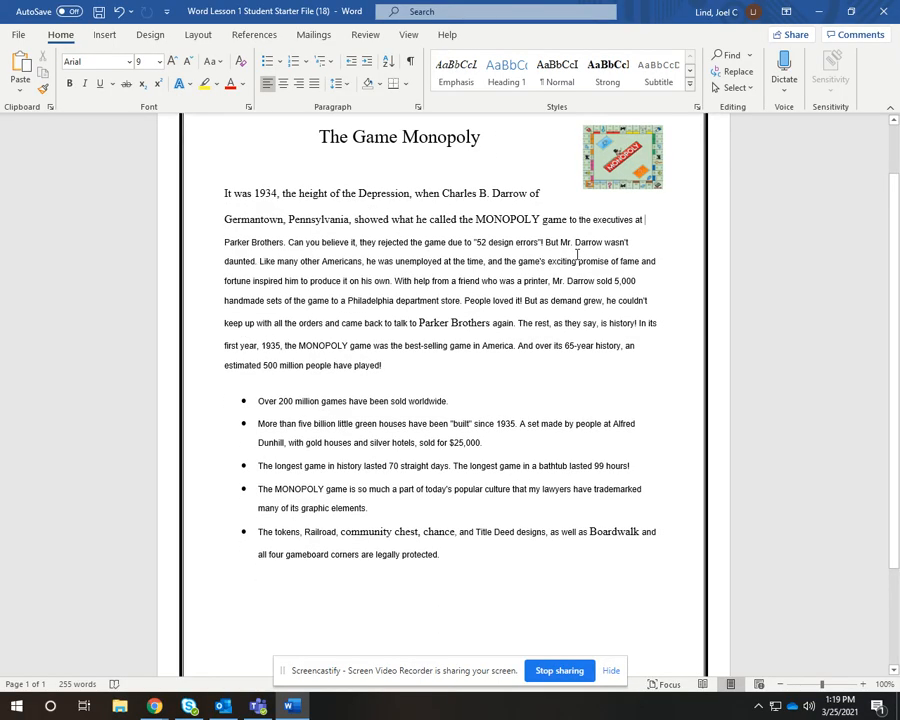
pyautogui.scroll(1, 577, 254)
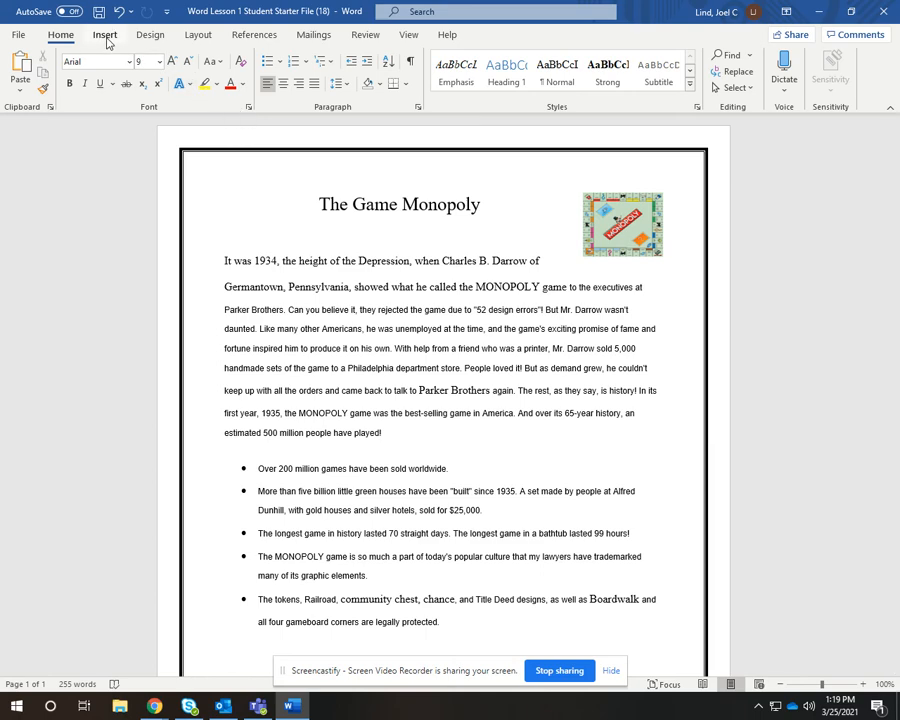
pyautogui.click(155, 37)
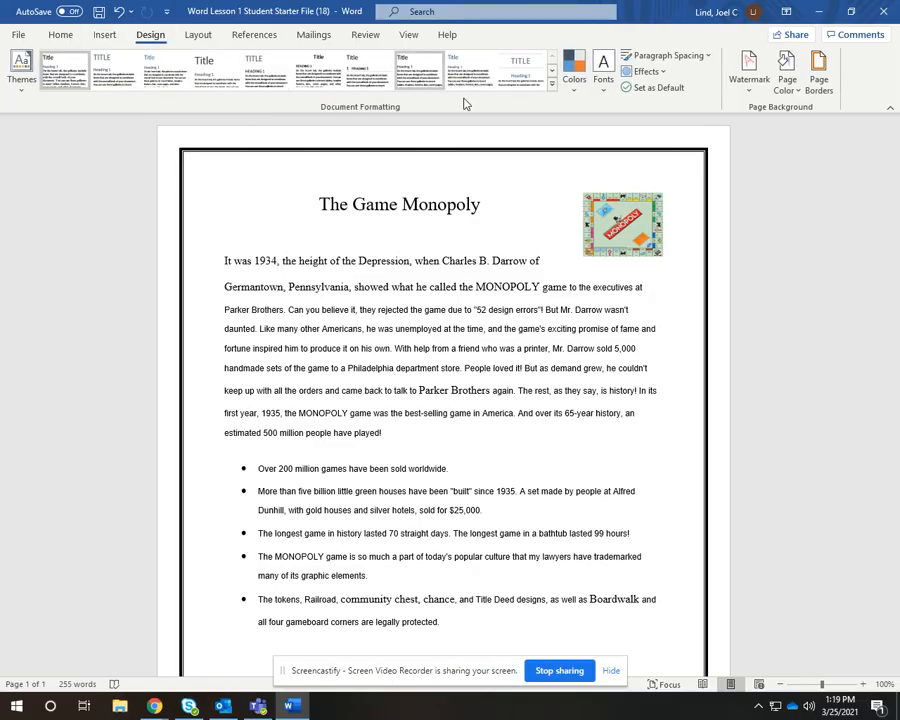
pyautogui.click(752, 79)
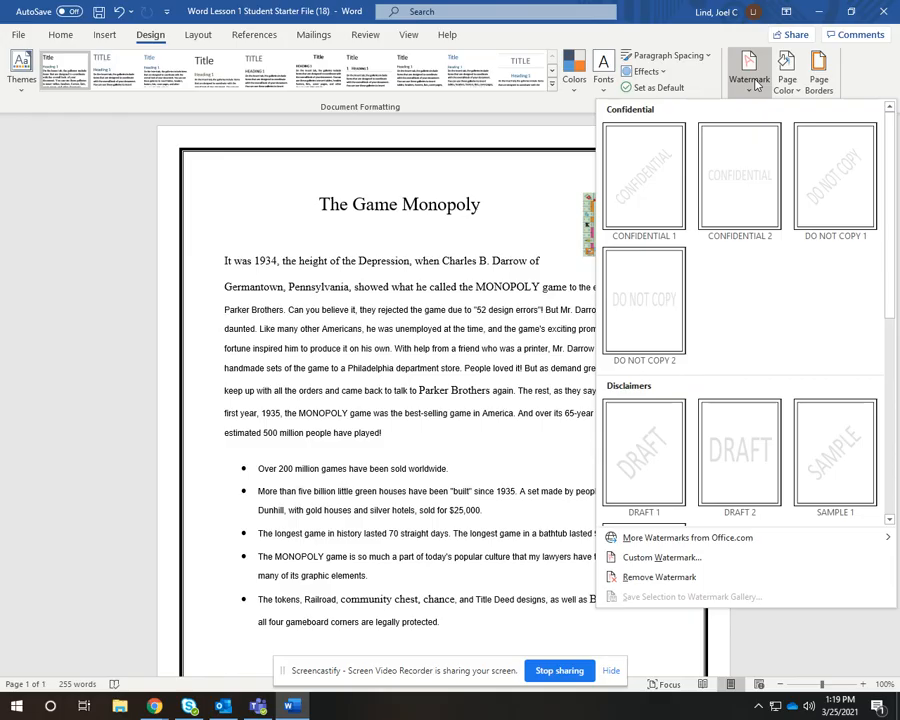
pyautogui.click(652, 563)
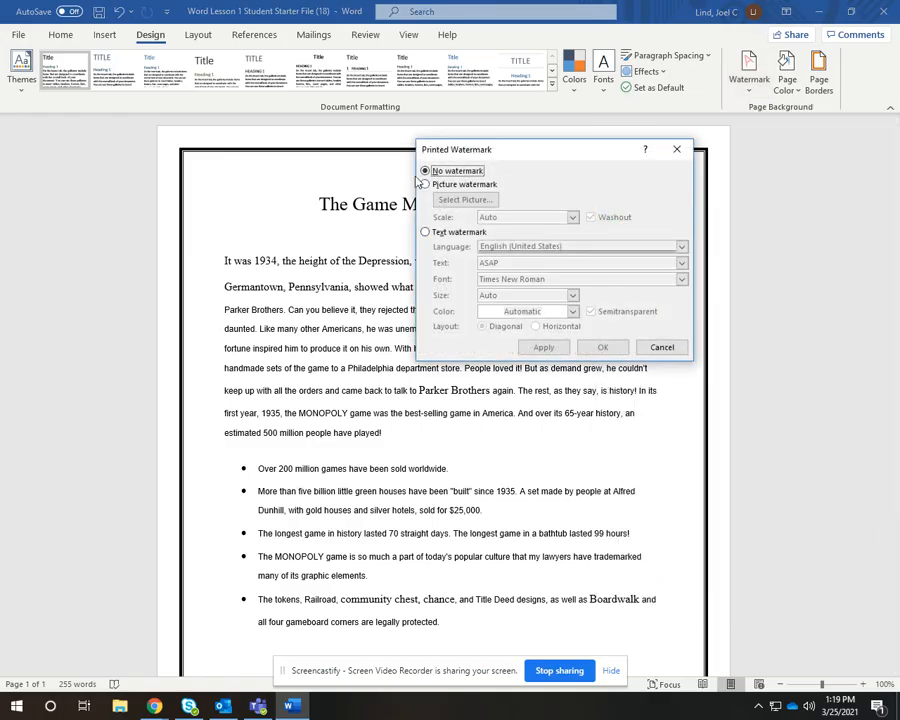
pyautogui.click(426, 184)
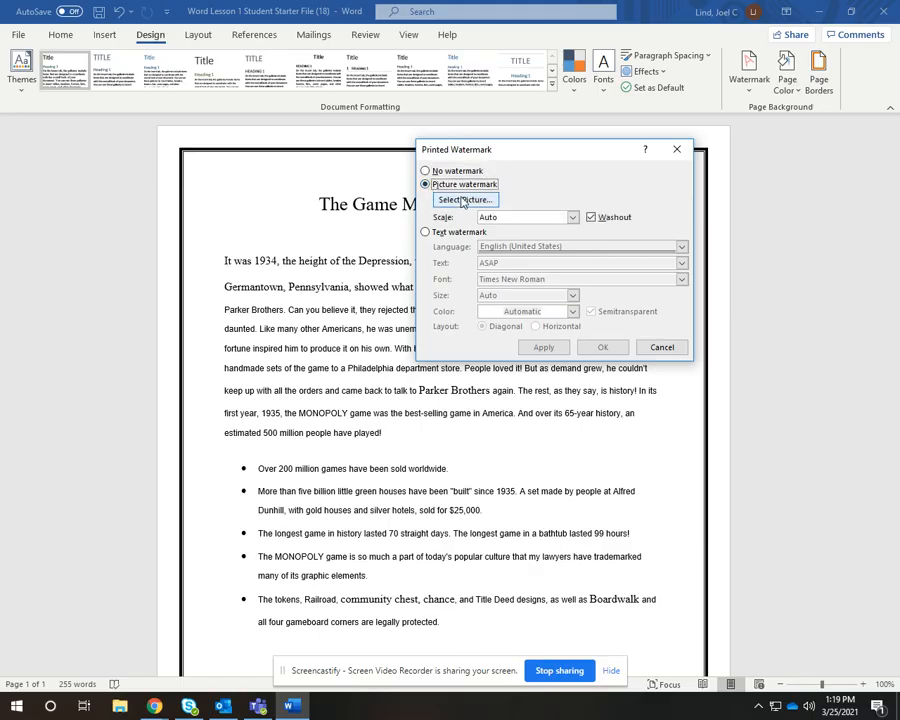
pyautogui.click(464, 201)
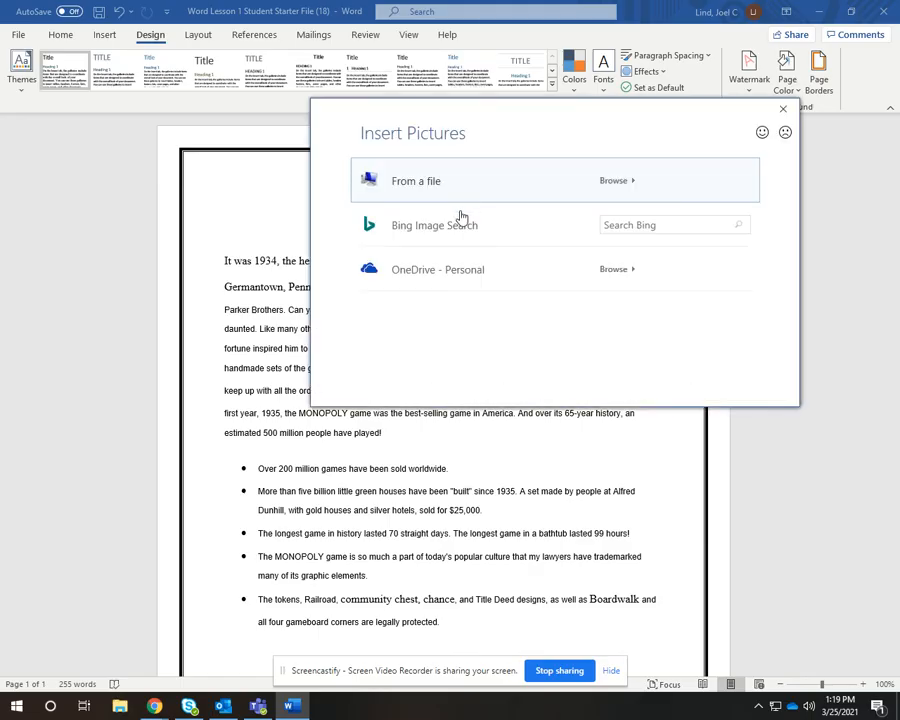
pyautogui.click(482, 230)
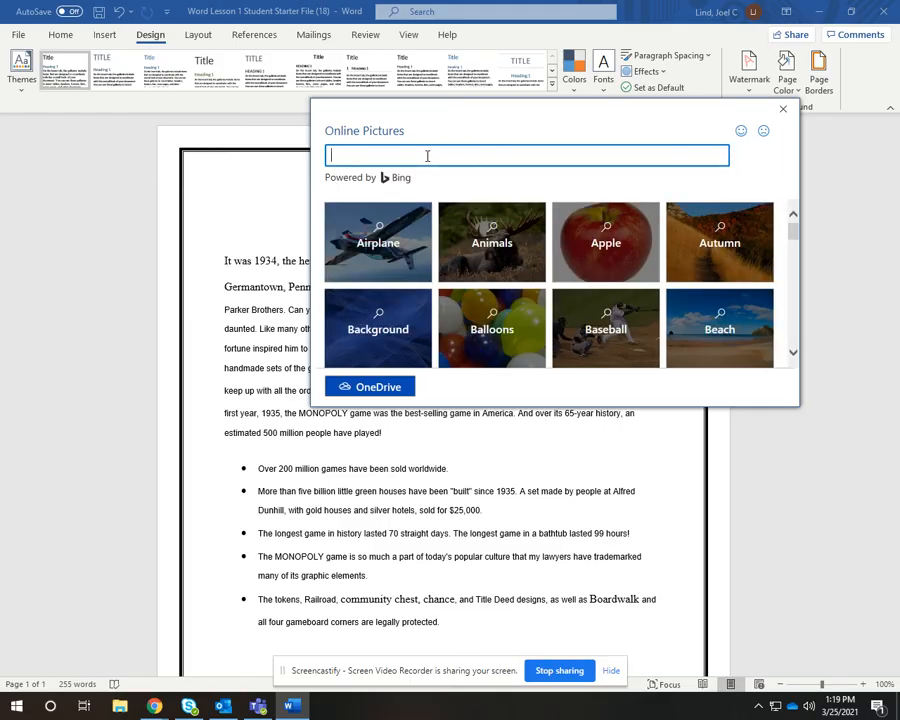
pyautogui.write('monopoly')
pyautogui.press('Return')
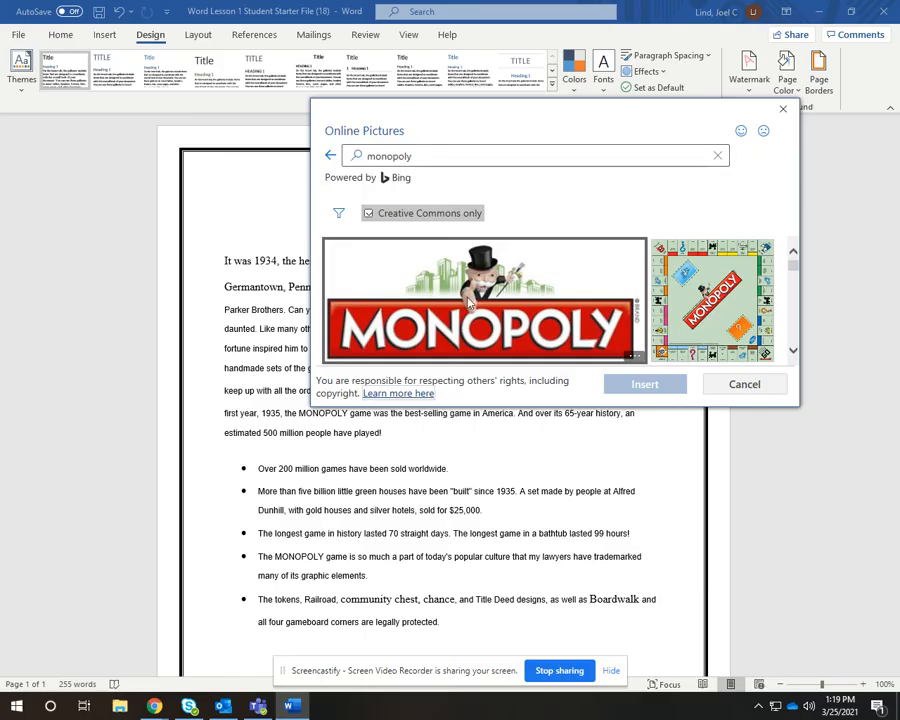
# Insert the Monopoly board on white background image as the watermark picture
pyautogui.scroll(-1, 507, 325)
pyautogui.scroll(-4, 507, 325)
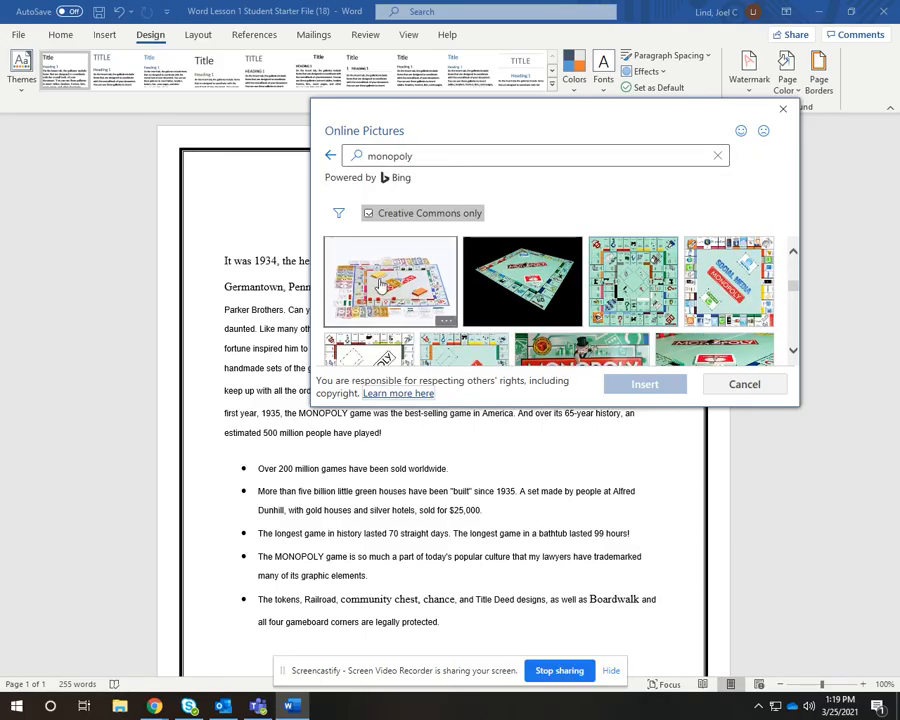
pyautogui.click(435, 312)
pyautogui.click(657, 390)
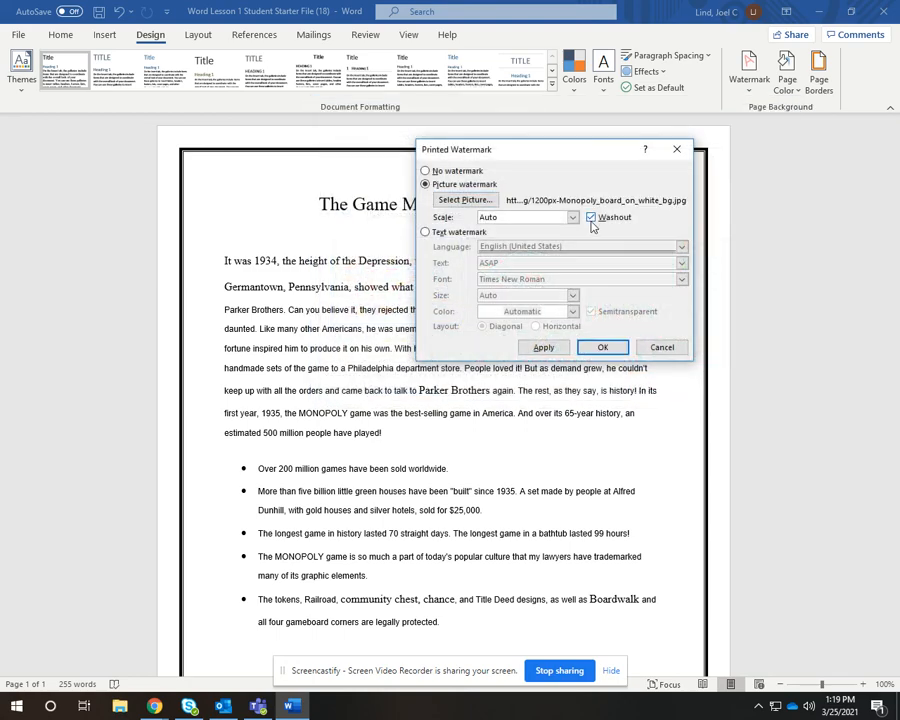
# Turn off Washout, apply the picture watermark, and close the dialog
pyautogui.click(591, 218)
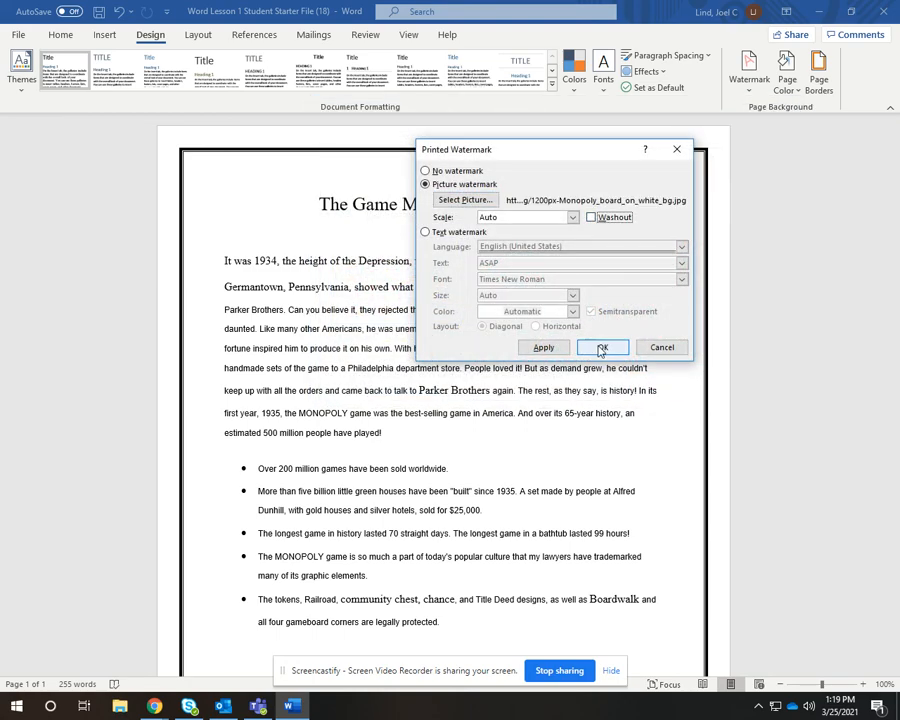
pyautogui.click(543, 347)
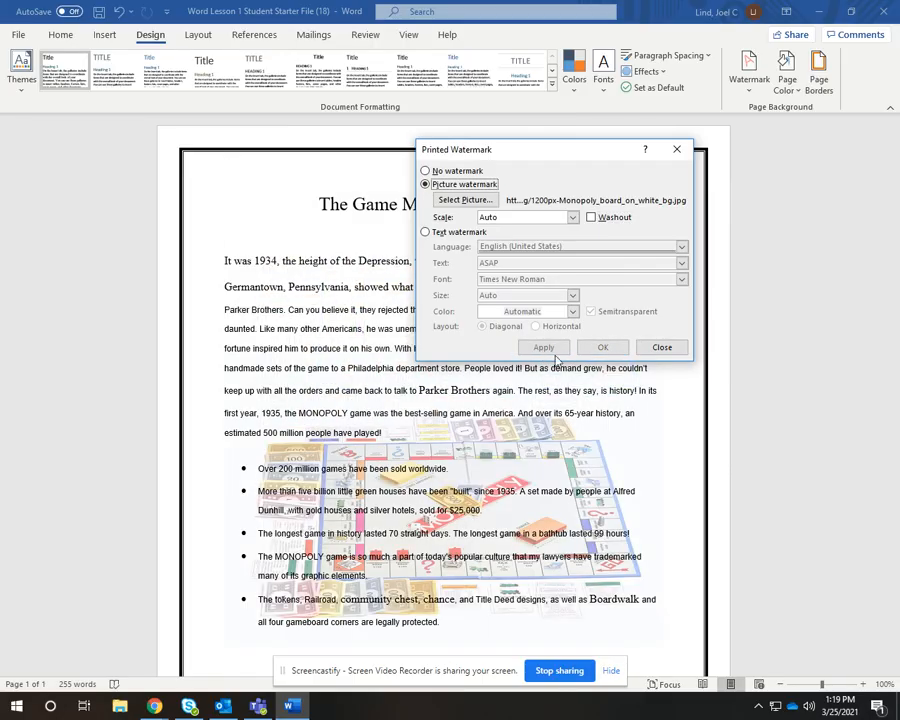
pyautogui.click(667, 346)
pyautogui.scroll(-3, 661, 343)
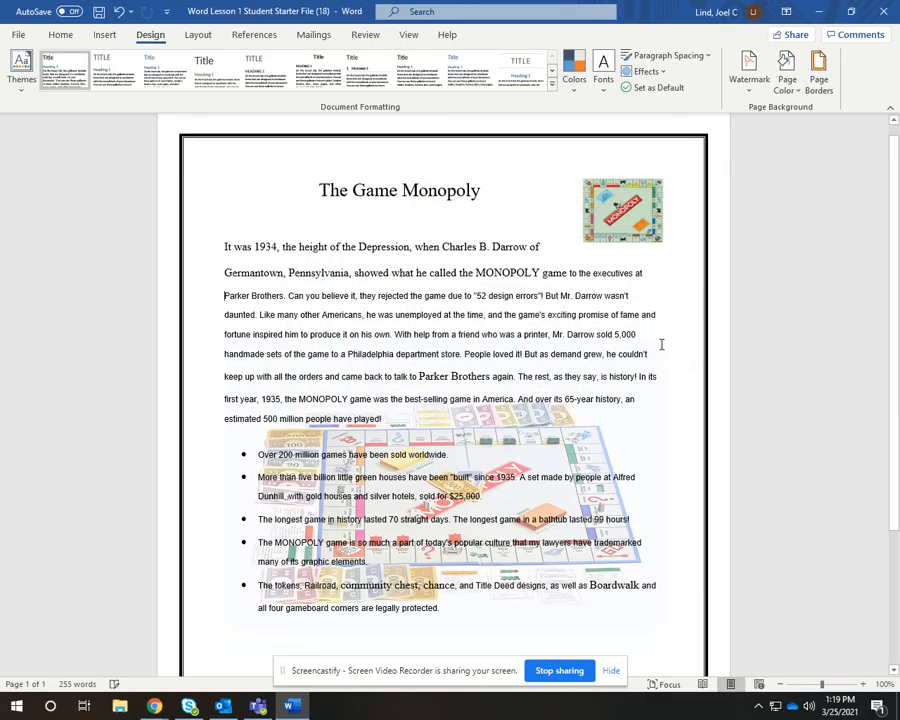
pyautogui.scroll(2, 650, 343)
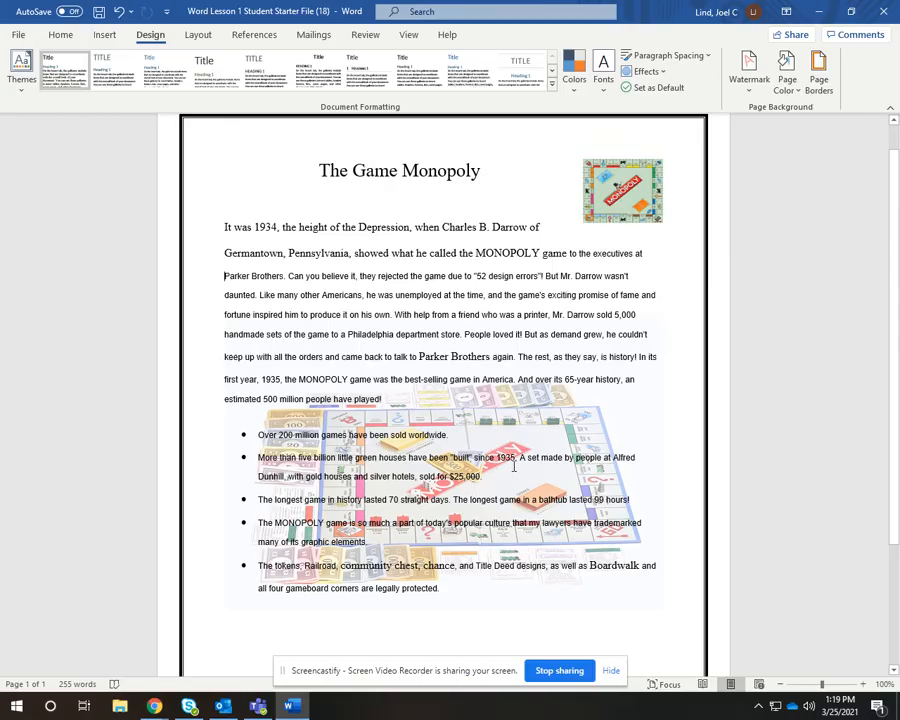
pyautogui.scroll(-1, 361, 329)
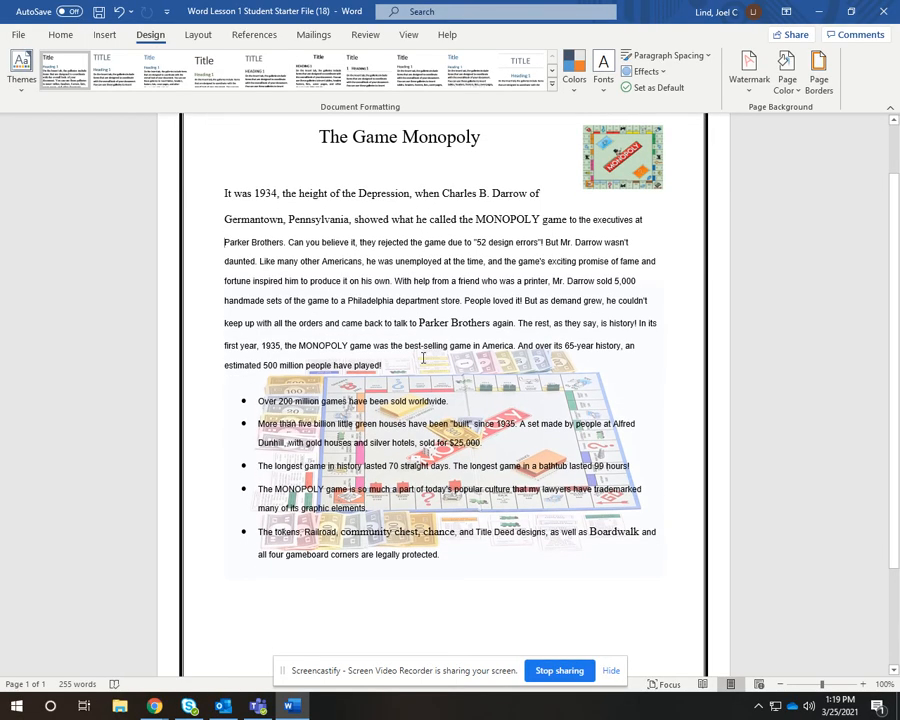
pyautogui.scroll(2, 423, 357)
pyautogui.scroll(-6, 423, 357)
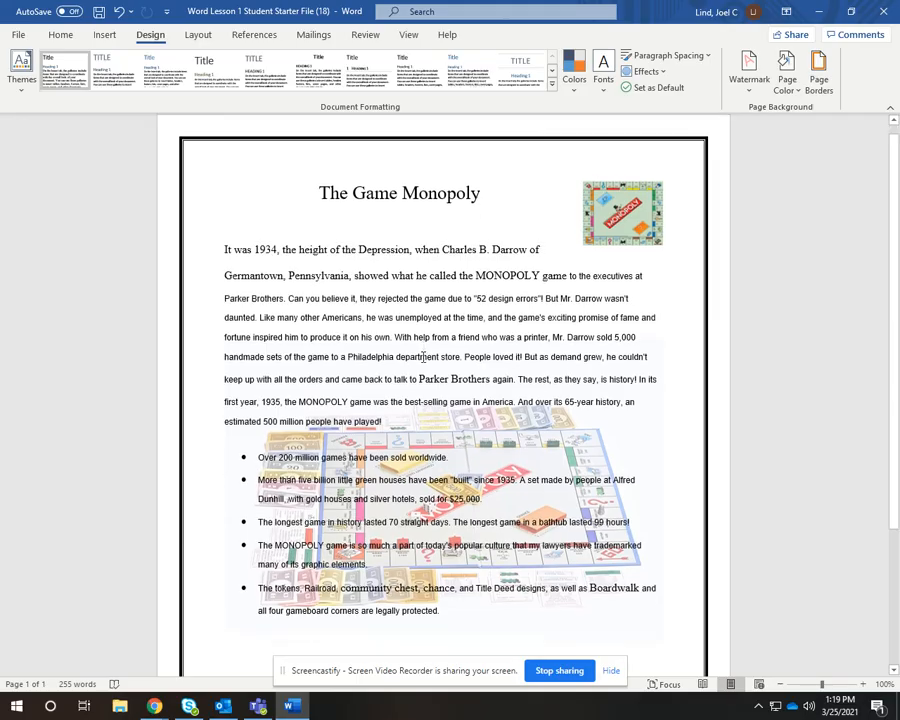